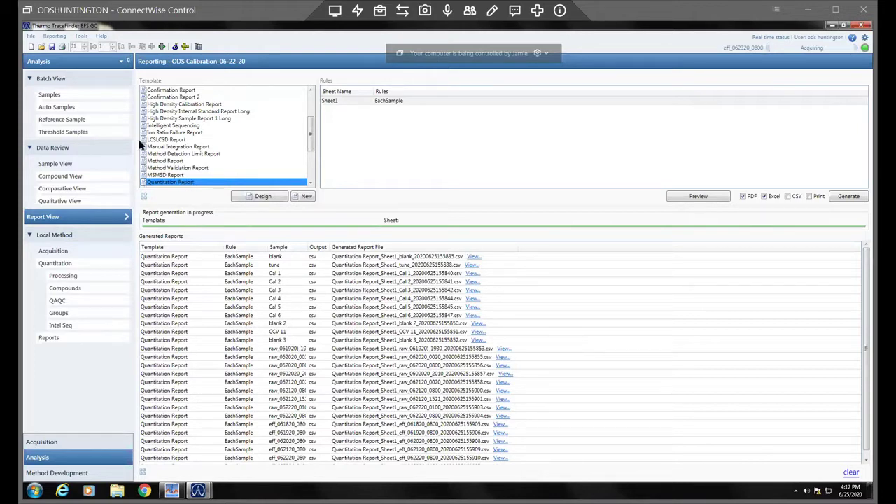
- From TraceFinder's Batch View, launch Xcalibur Qual Browser via Tools > Launch Qual Explorer
click(81, 36)
click(82, 35)
click(51, 92)
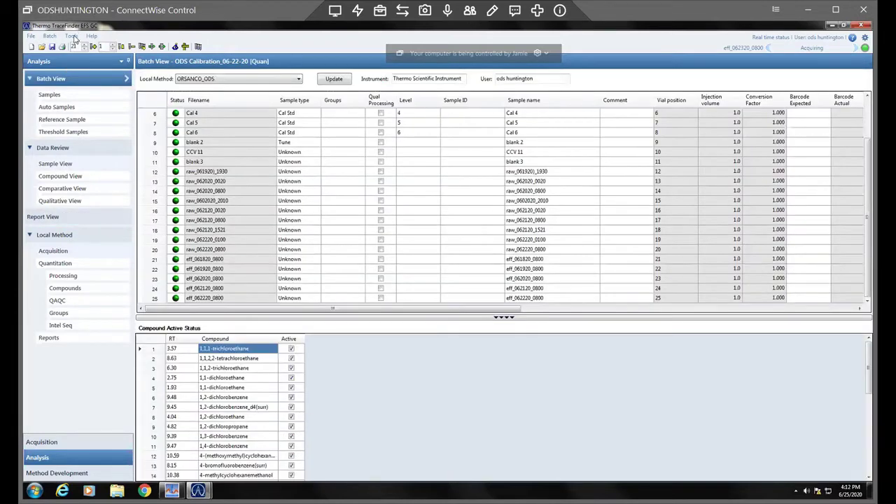
click(72, 37)
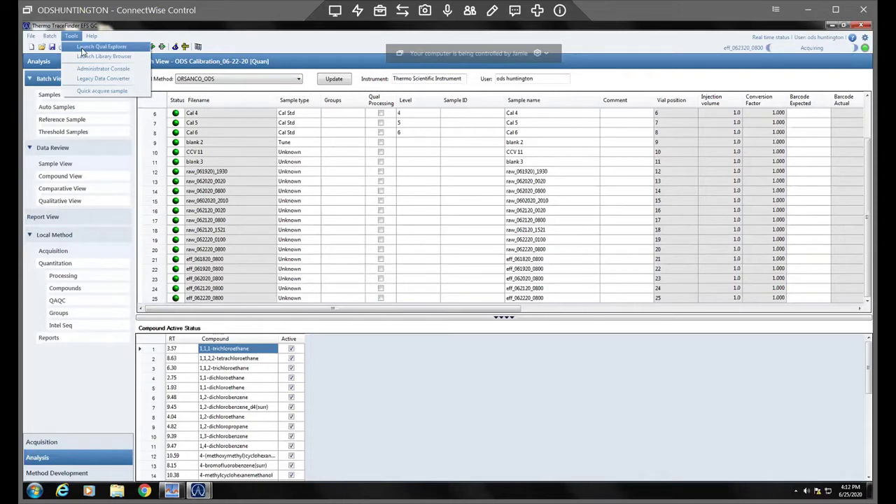
click(82, 47)
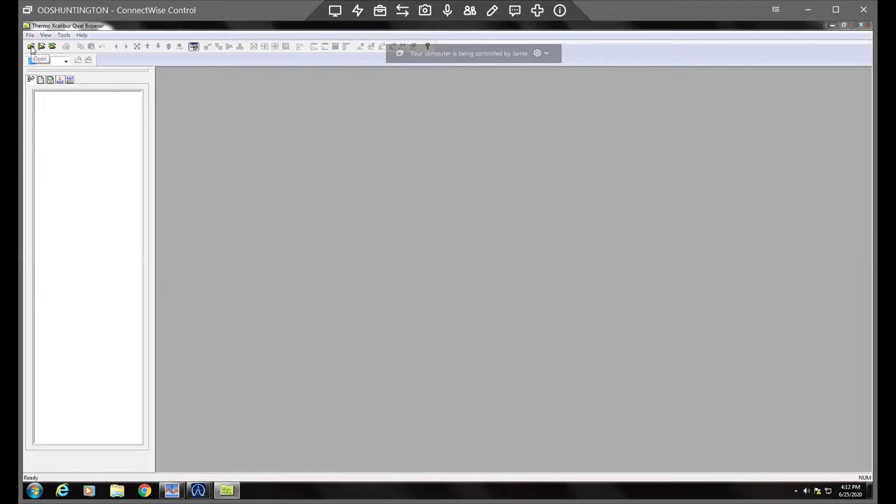
- Browse to C:\TraceFinderData\32\Projects\2020\06 June\ODS Calibration_06-22-20\Data in the Open dialog
click(31, 48)
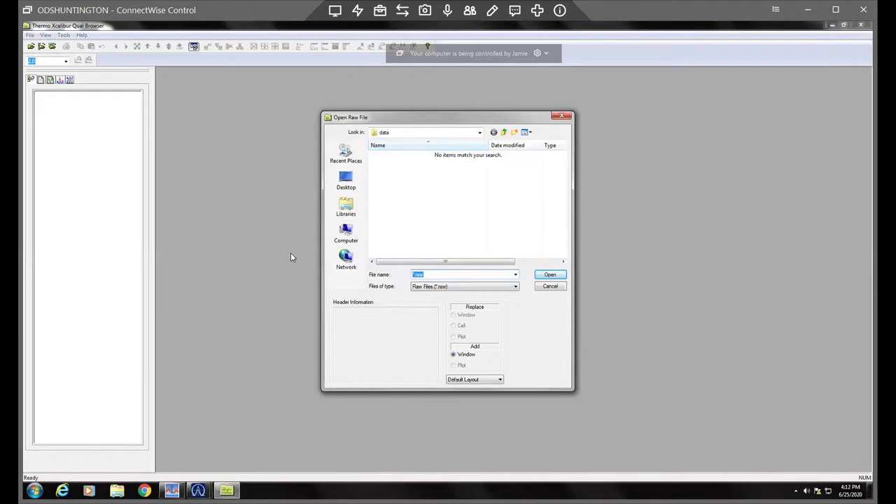
click(346, 233)
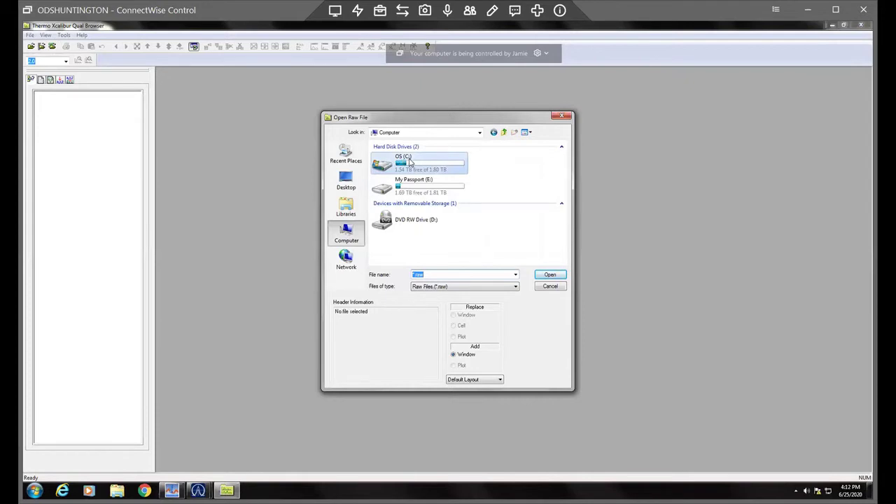
double_click(410, 160)
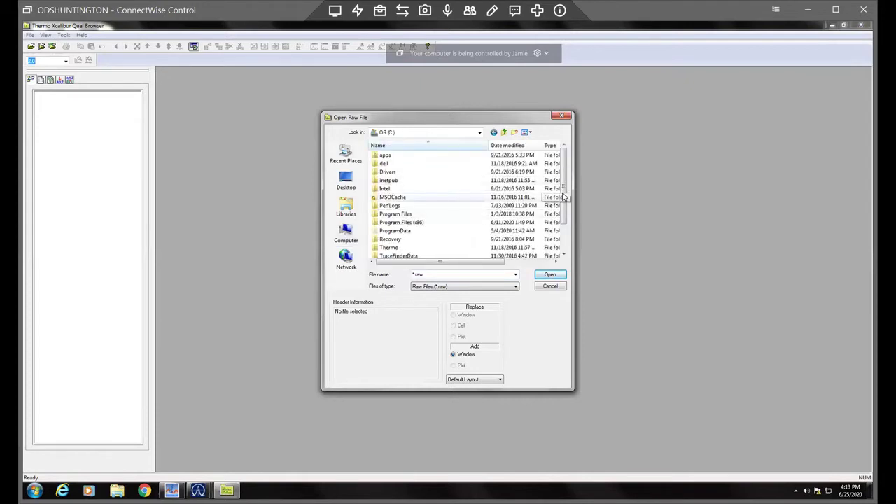
drag(566, 198, 565, 208)
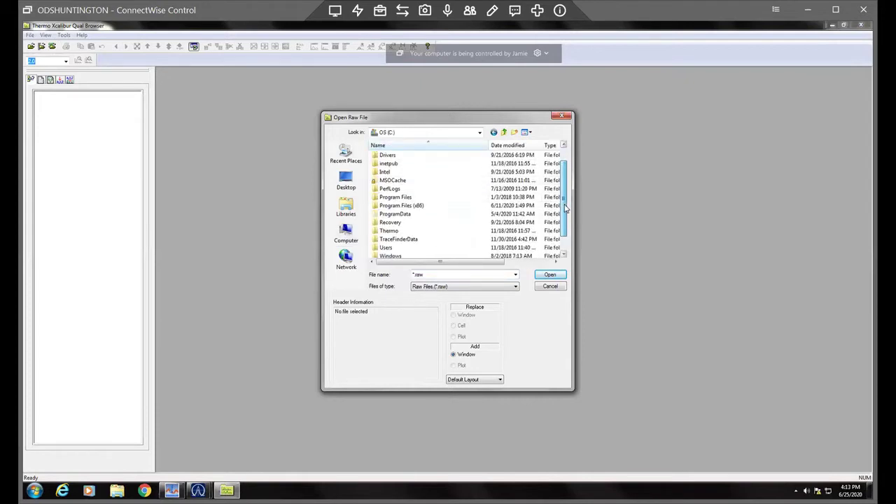
double_click(389, 240)
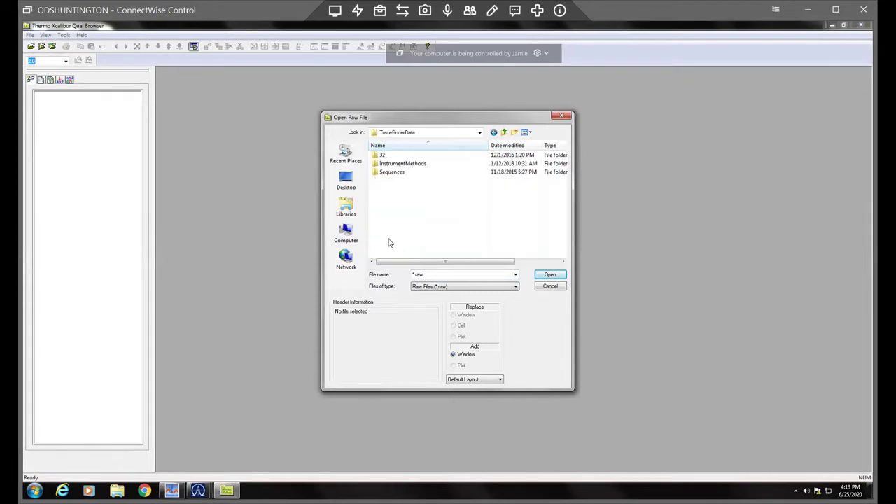
double_click(381, 156)
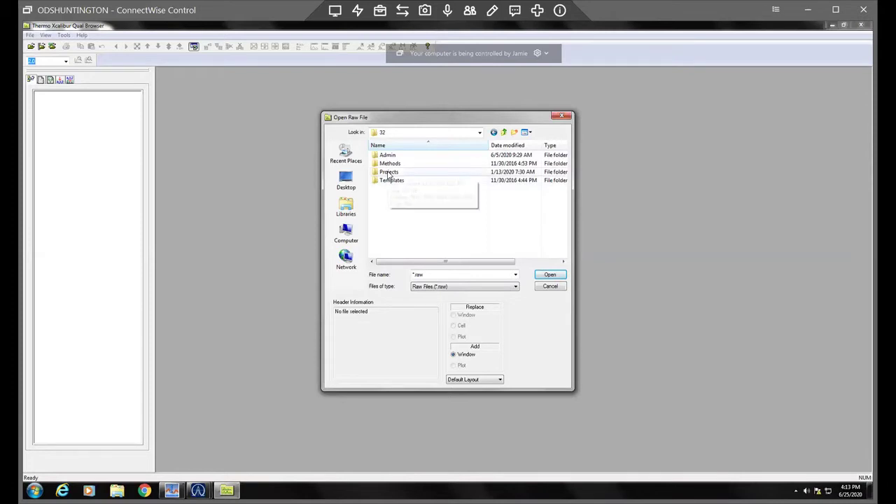
double_click(389, 173)
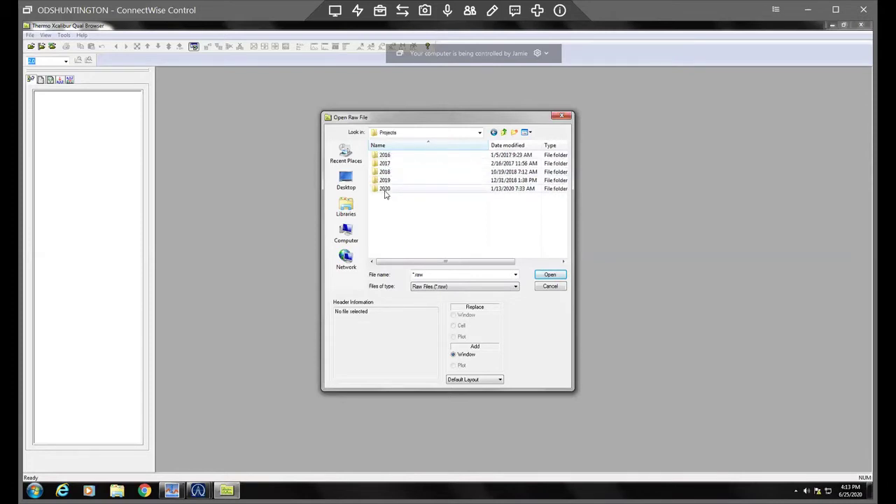
double_click(384, 190)
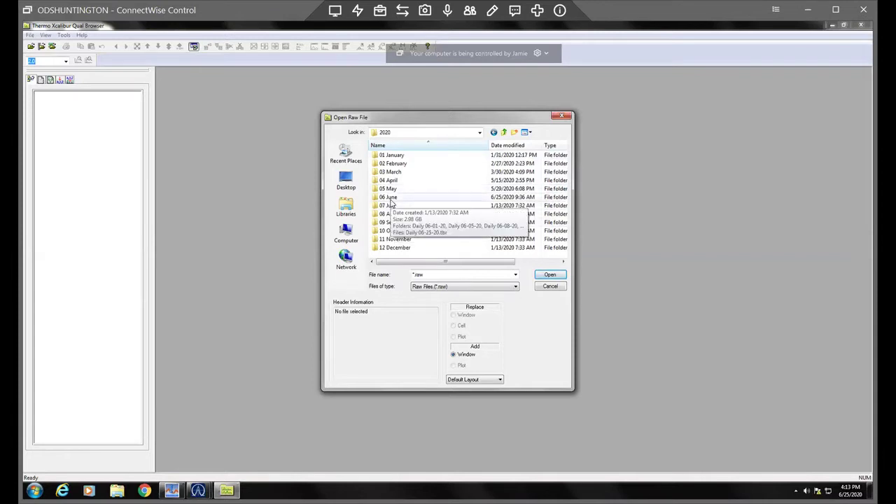
double_click(389, 199)
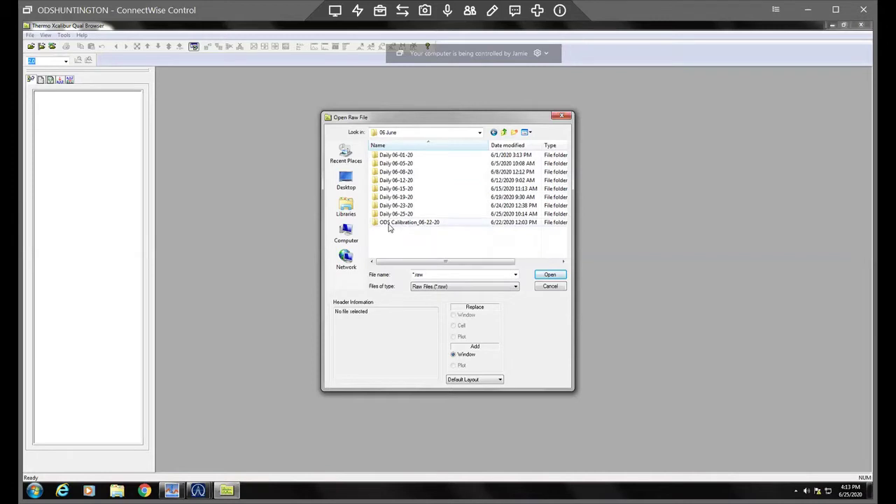
double_click(389, 224)
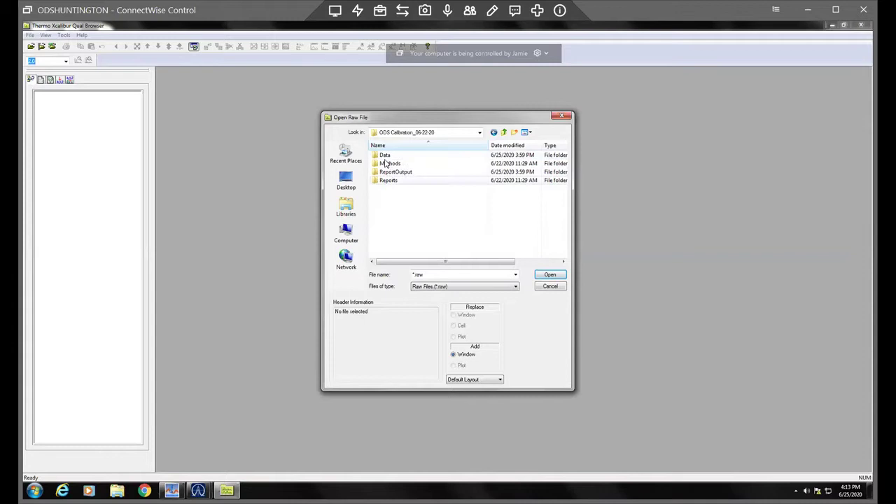
double_click(385, 155)
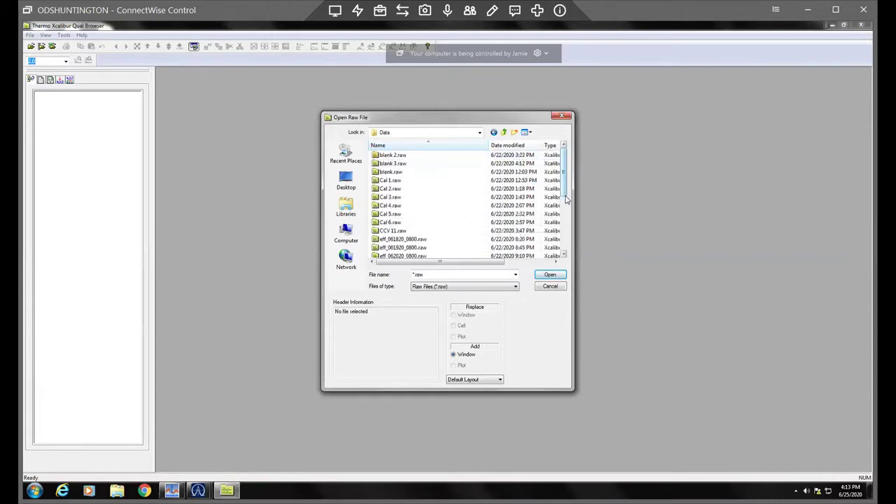
- Open Cal 4.raw from the Data folder
drag(566, 191, 565, 221)
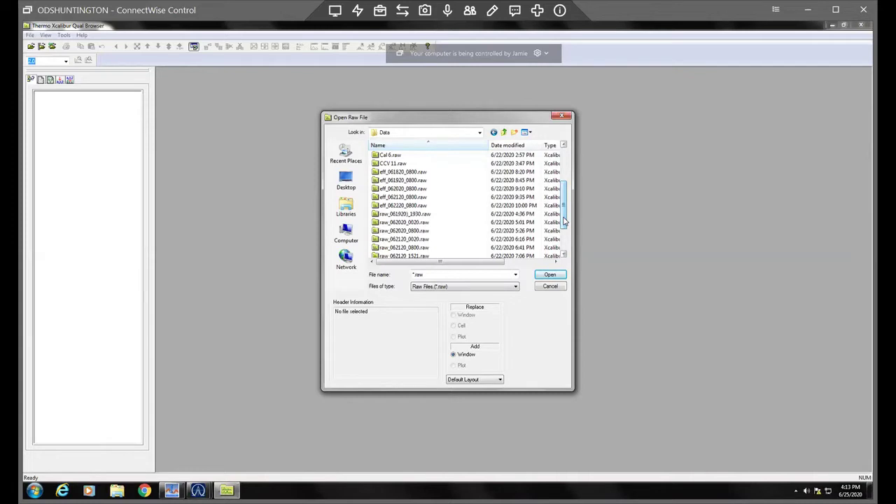
drag(564, 224, 564, 231)
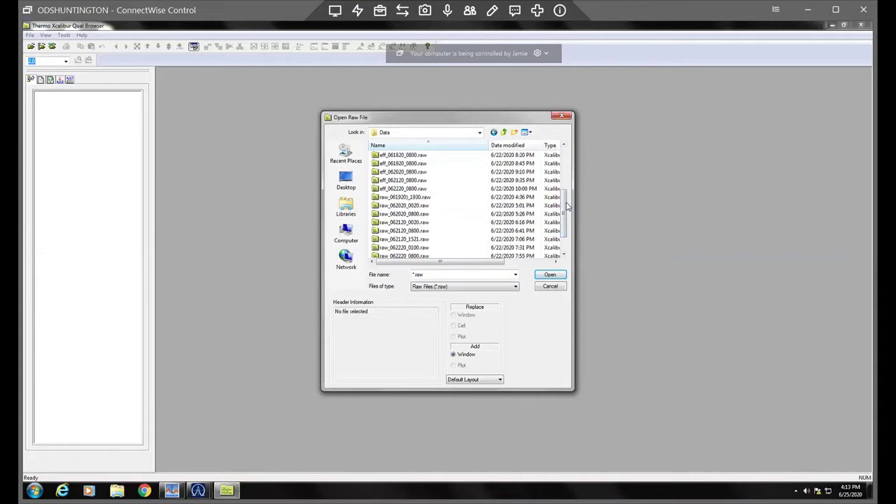
drag(568, 205, 564, 177)
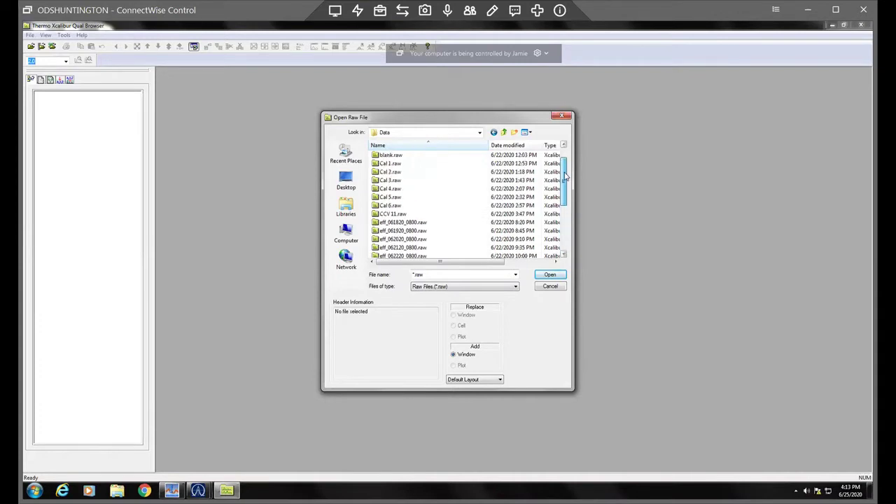
click(400, 189)
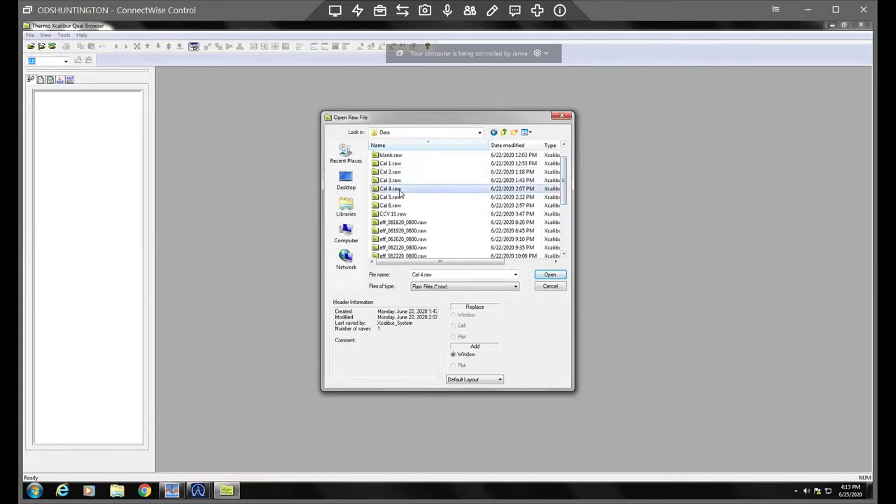
double_click(400, 190)
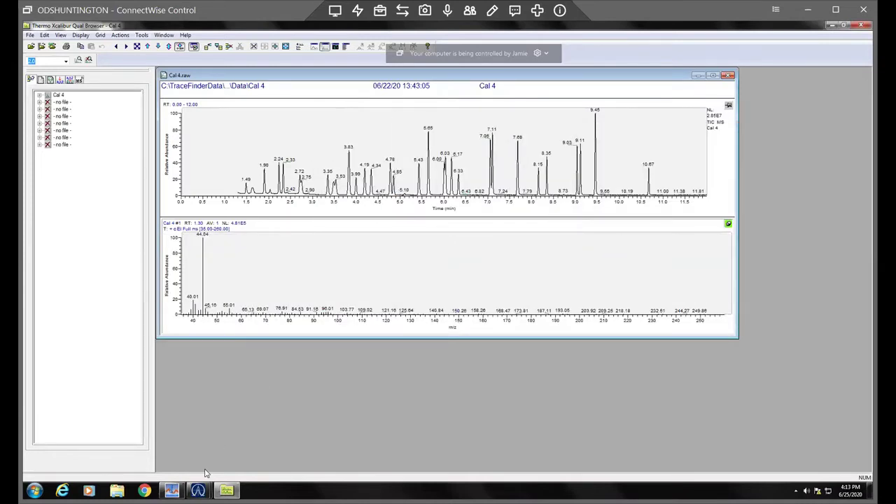
- Bring up the Report Preview window and select Cal 4 in the Samples list
click(198, 490)
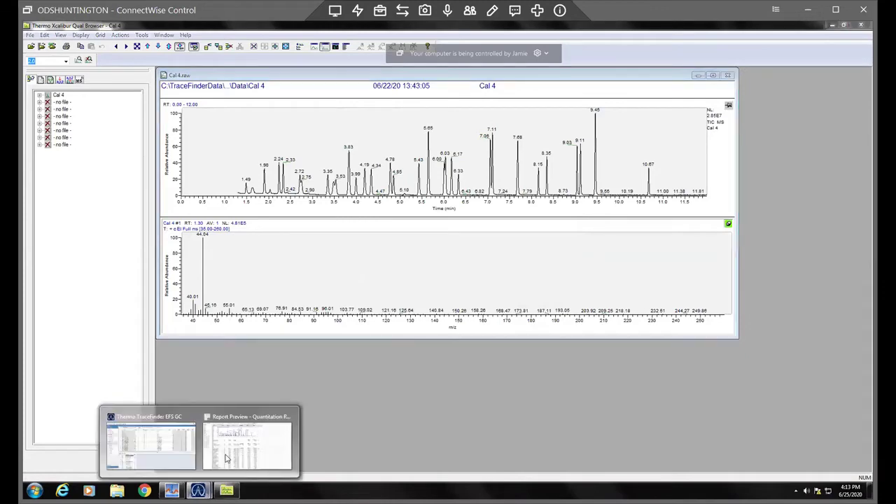
click(226, 455)
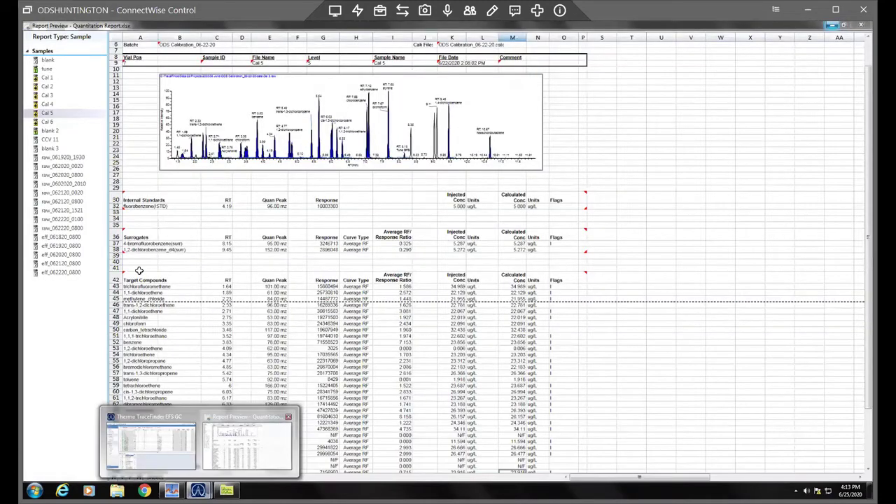
click(46, 102)
click(47, 104)
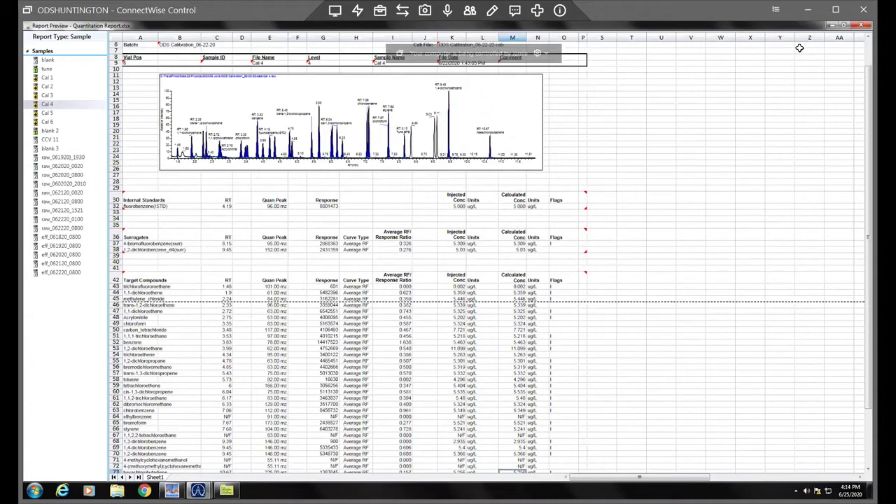
- Activate the Cal 4 chromatogram and zoom it to 8.58–9.38 min around the 9.03/9.11 peaks
click(830, 26)
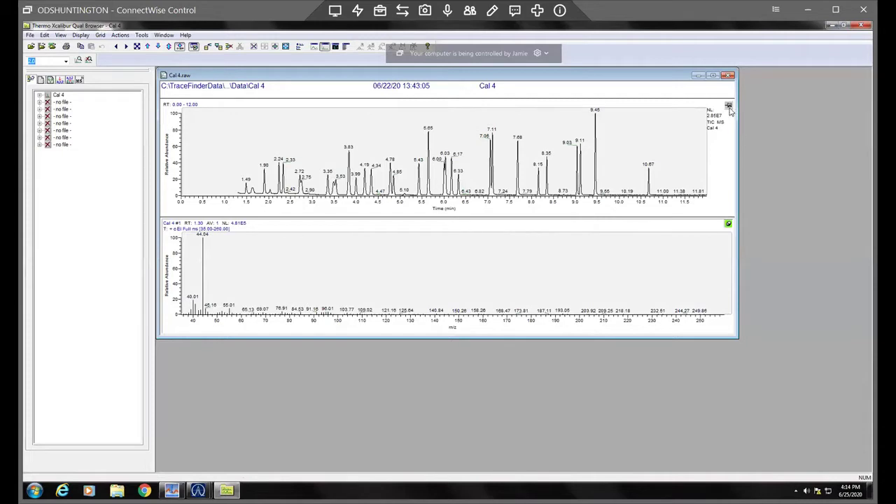
click(728, 107)
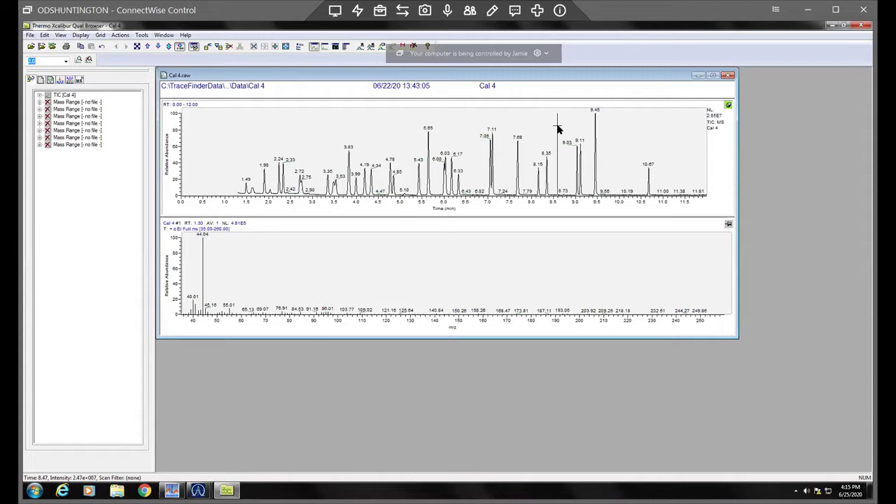
drag(557, 128, 592, 204)
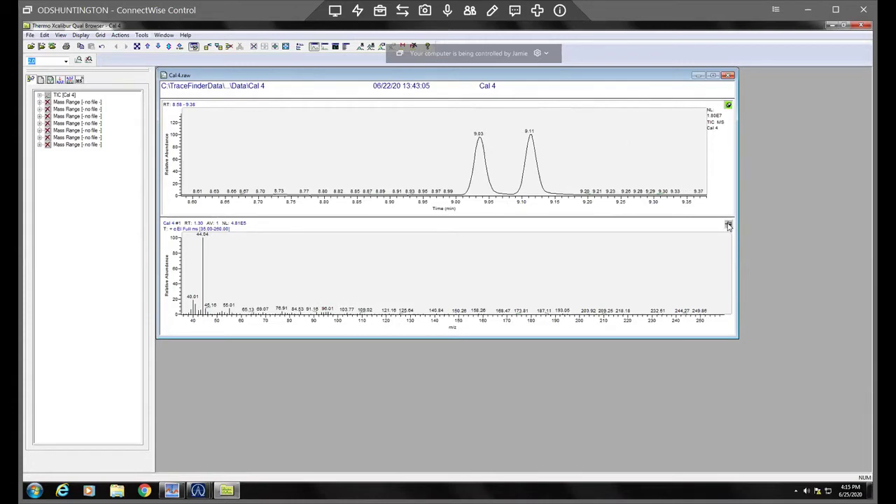
- Compare the 9.03 and 9.11 min peak spectra, ending on the 9.11 min spectrum (m/z 145.99)
click(727, 226)
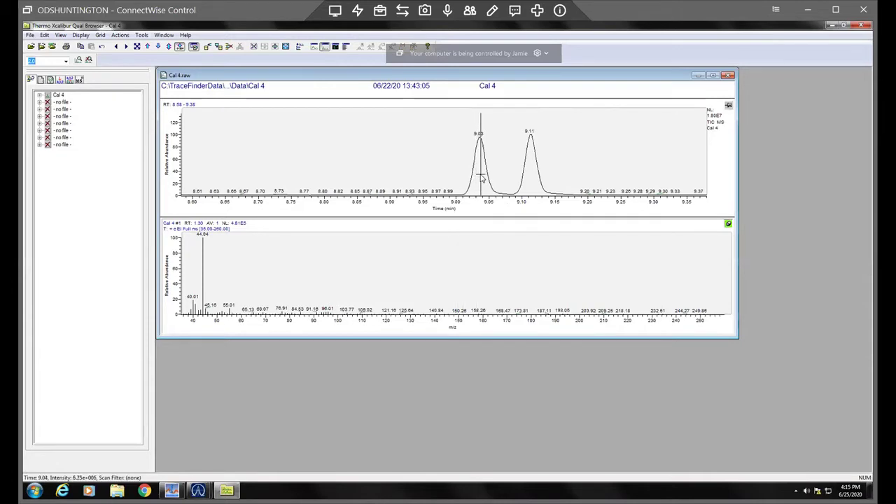
click(480, 180)
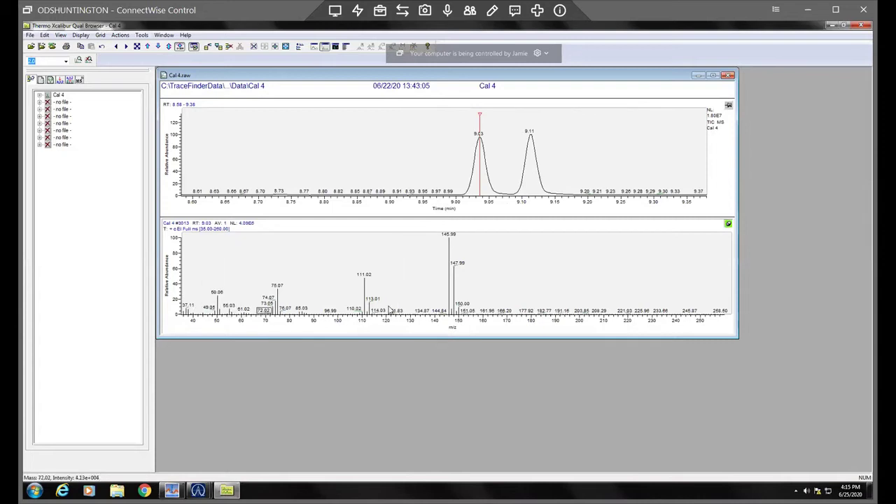
click(532, 166)
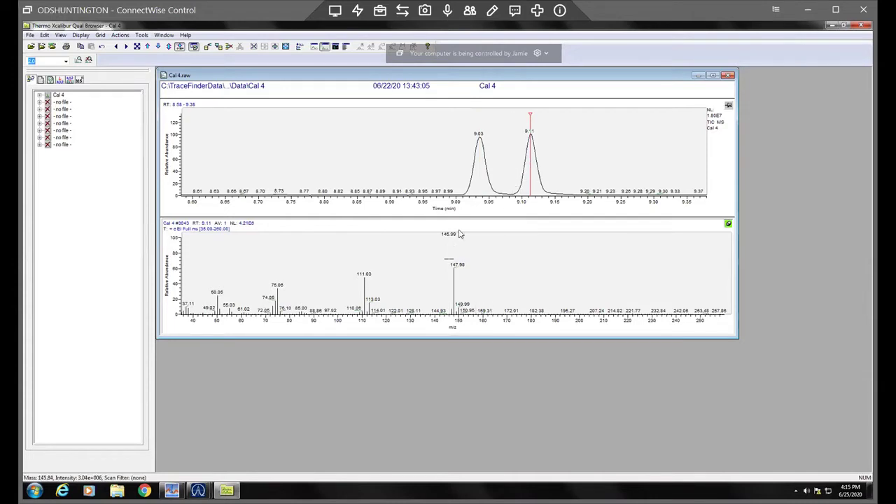
click(480, 180)
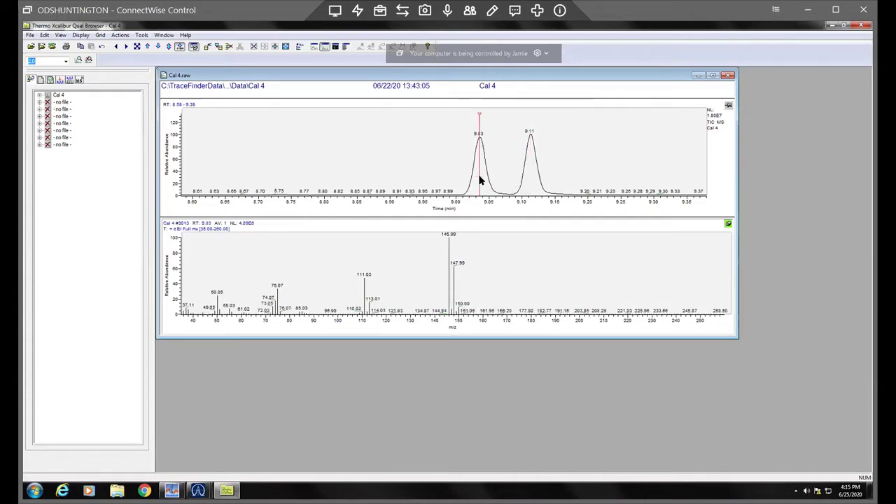
click(531, 171)
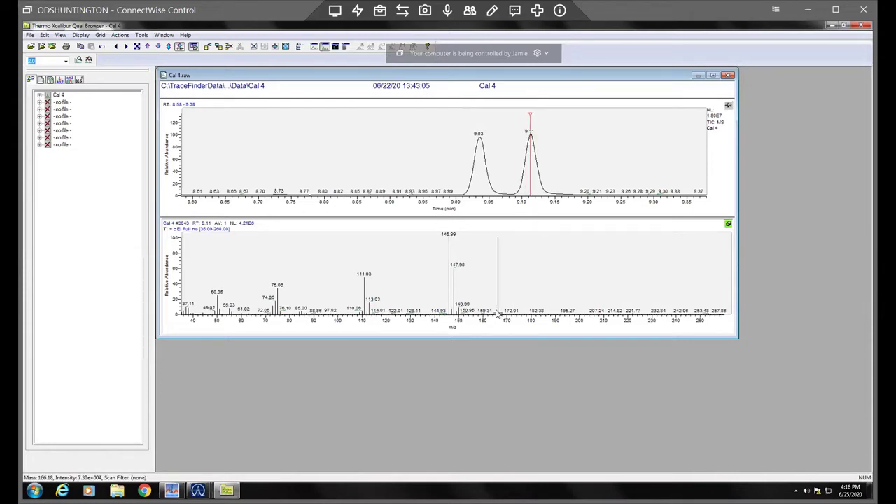
- Run Library > Search on the 9.11 min spectrum; top hit Benzene, 1,3-dichloro- (SI 940)
right_click(553, 259)
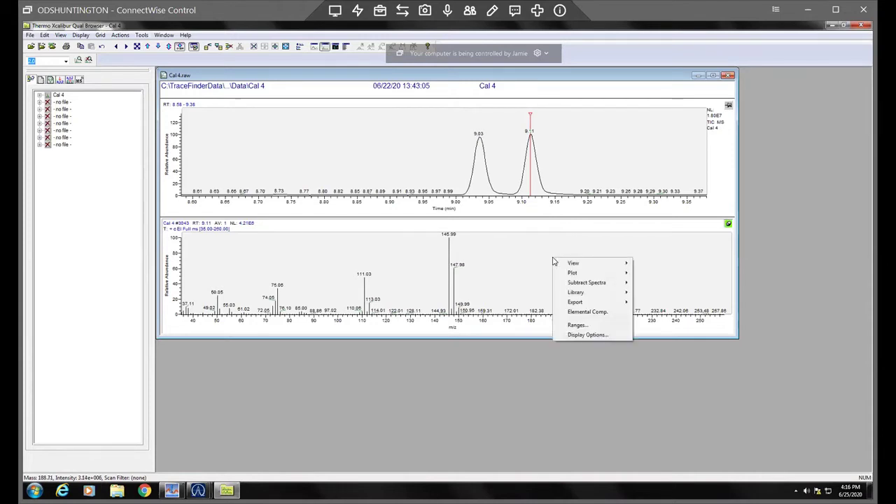
mouse_move(593, 294)
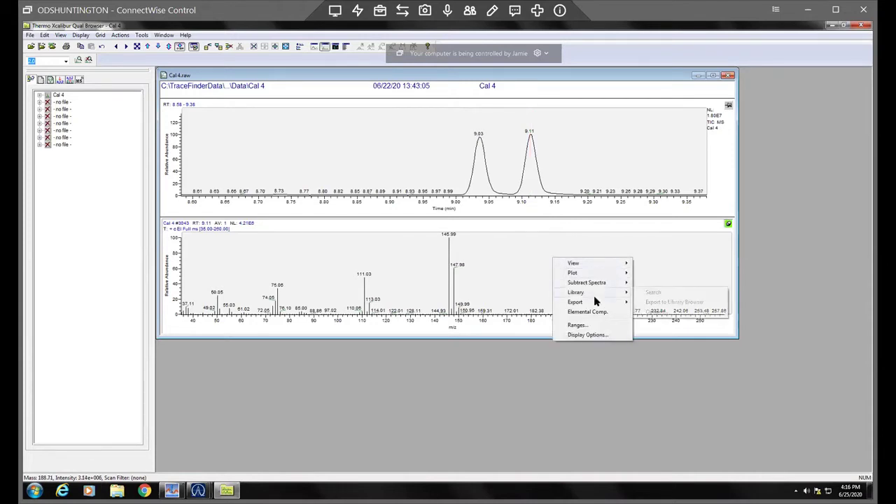
click(652, 293)
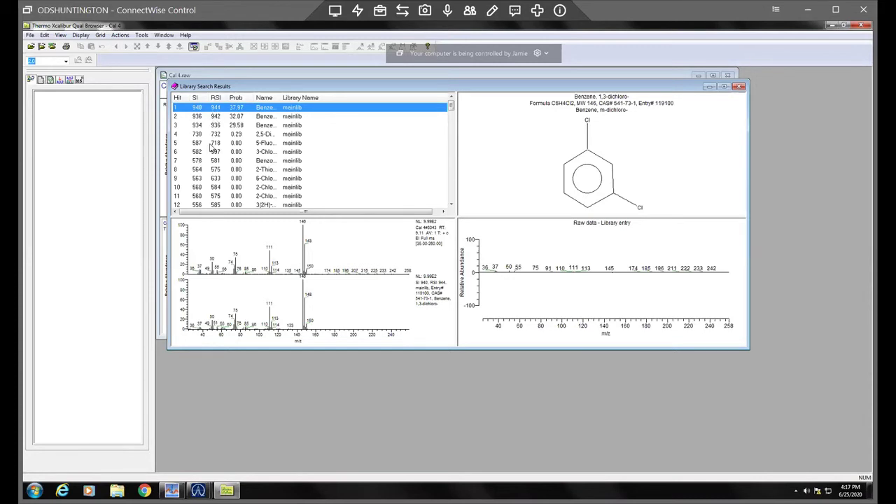
click(197, 144)
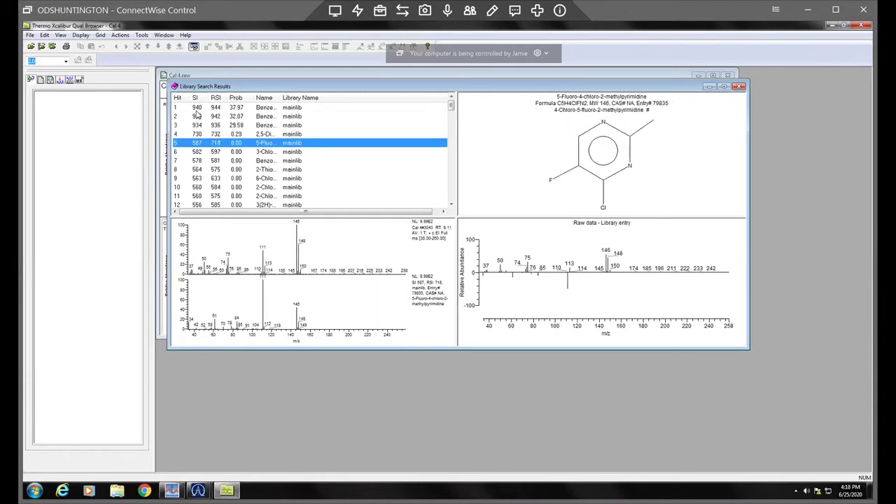
click(216, 127)
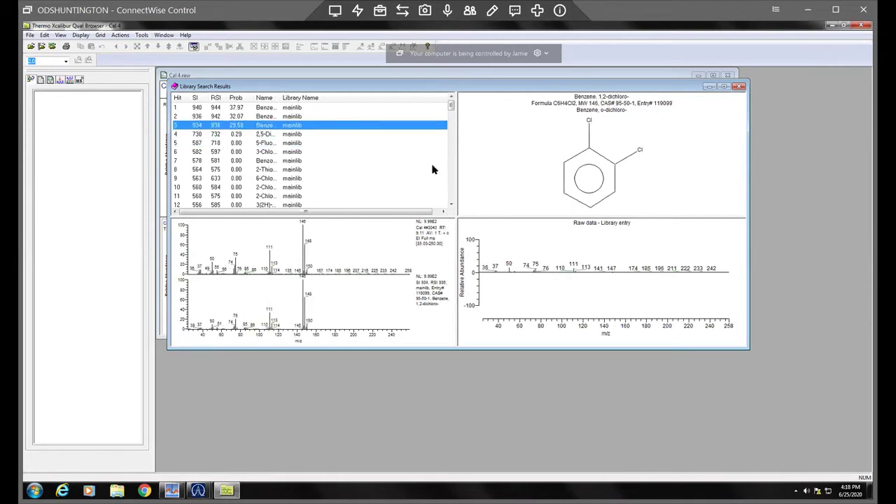
click(264, 118)
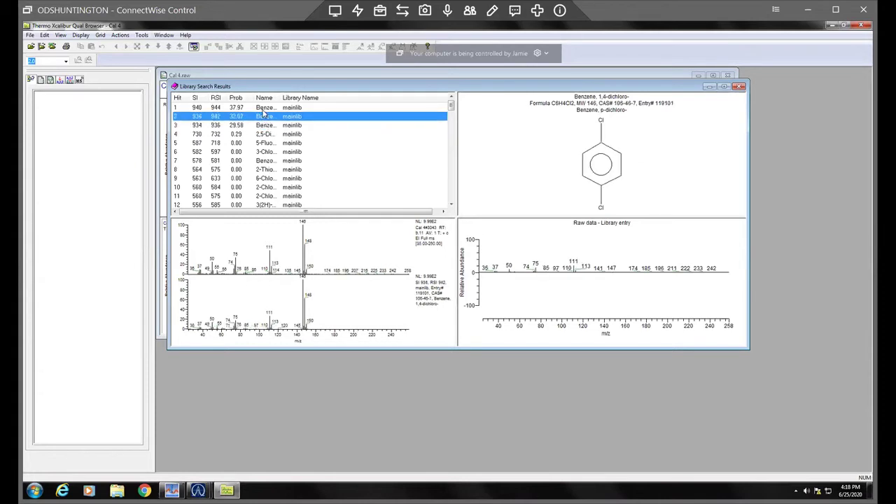
click(262, 108)
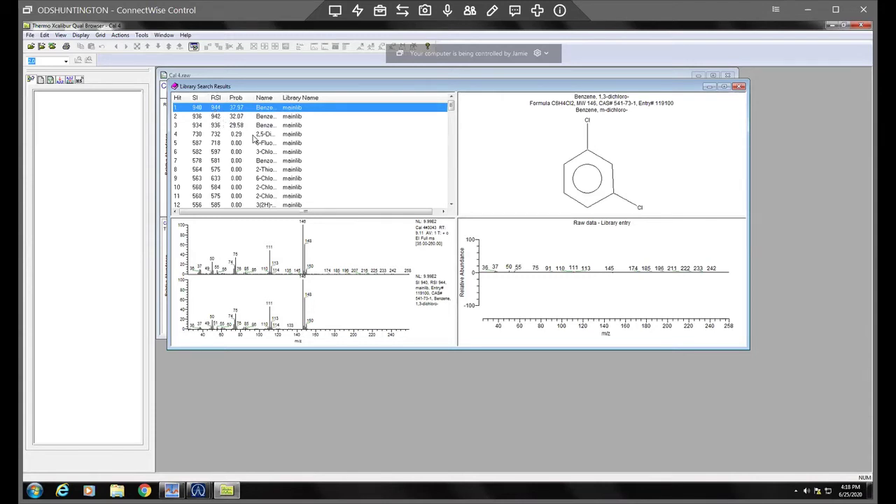
- Library-search the 9.03 min peak spectrum, review the Benzene, 1,4-dichloro- match, and close the results
click(738, 87)
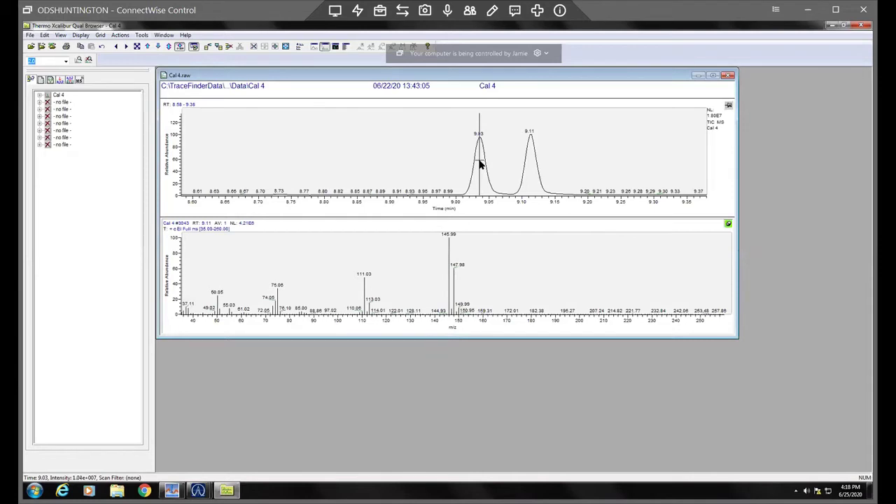
click(480, 166)
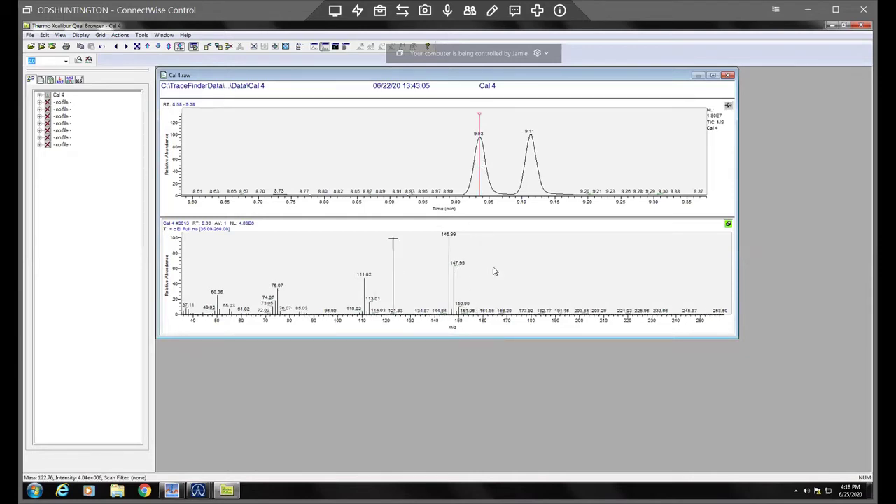
right_click(536, 267)
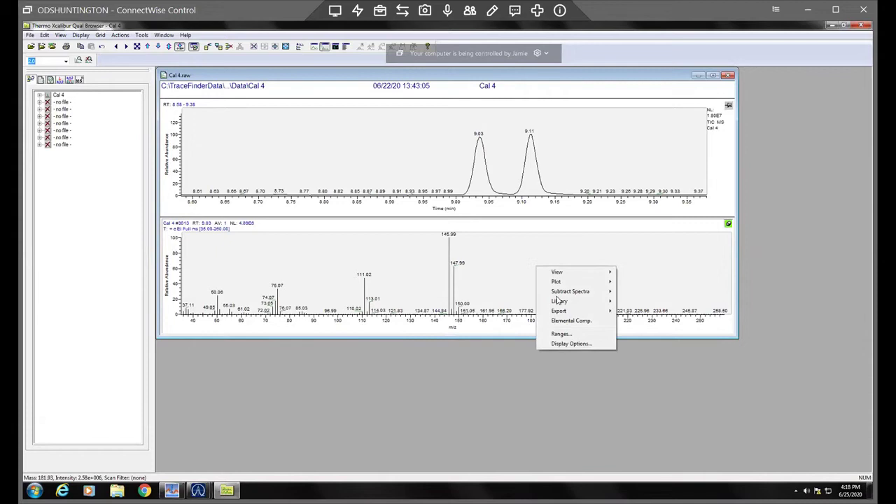
mouse_move(571, 303)
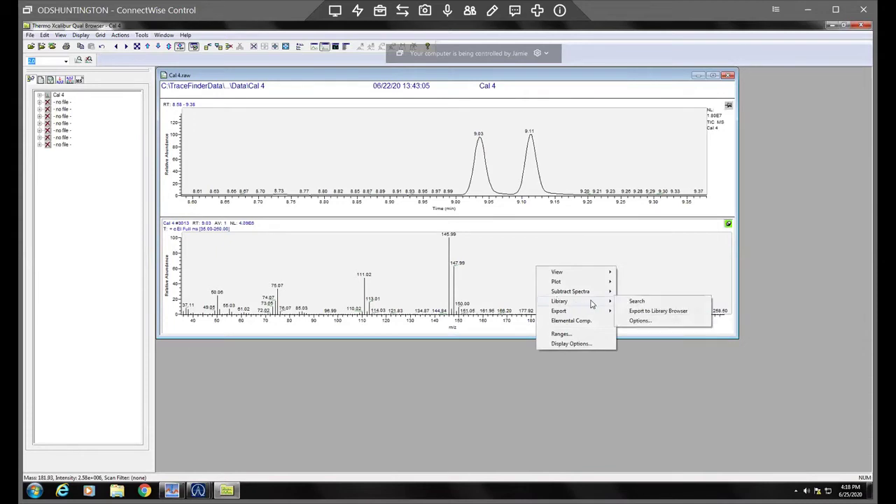
click(637, 302)
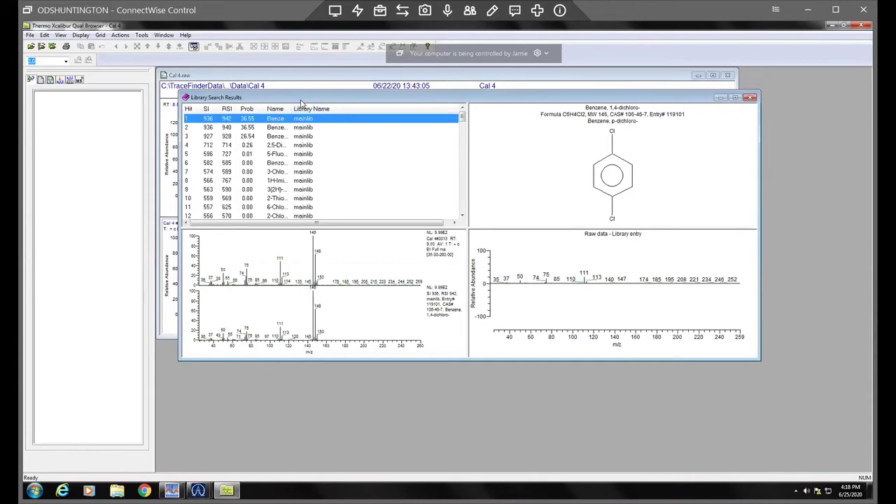
drag(301, 102, 303, 241)
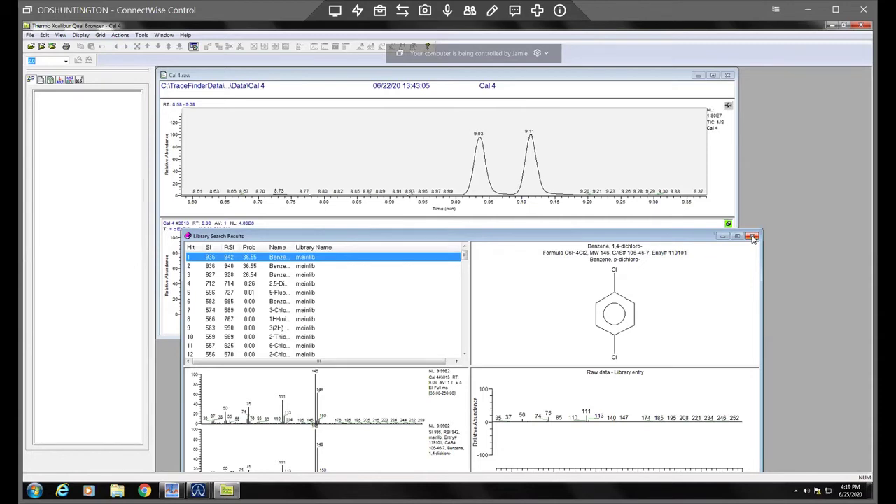
click(753, 238)
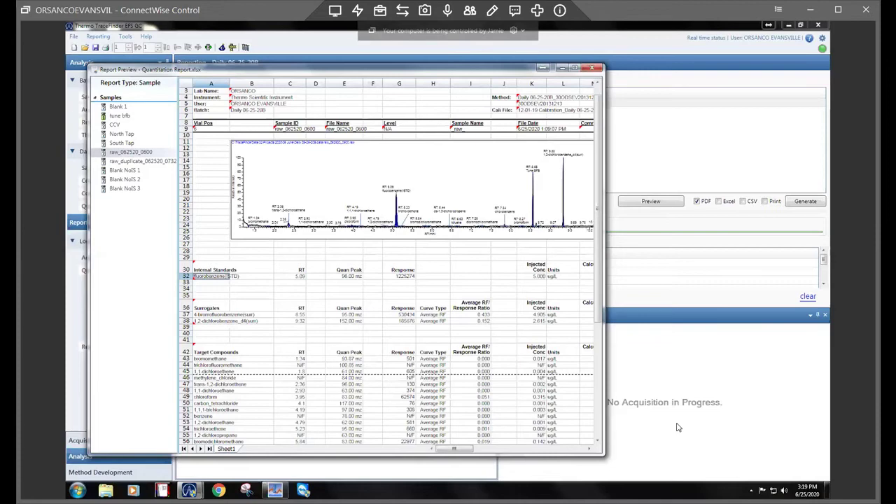
- Maximize the raw_062520_0600 report preview and zoom its chromatogram onto the late peaks
click(576, 68)
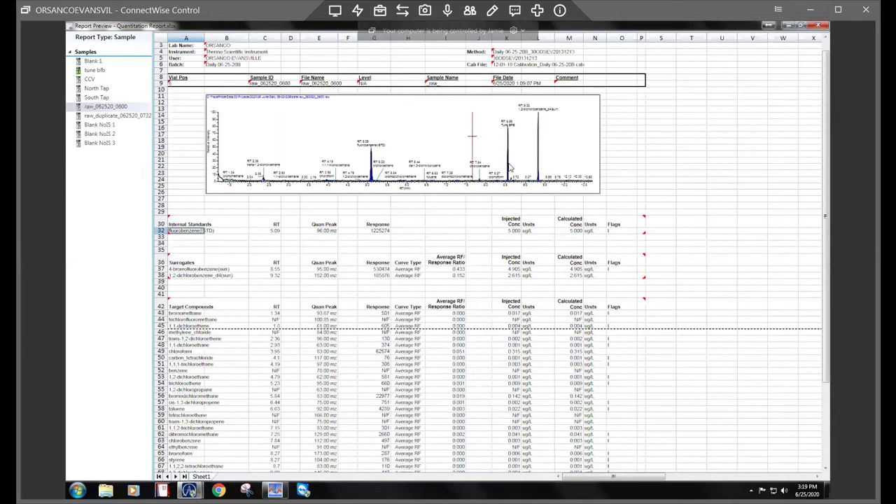
drag(495, 174, 533, 192)
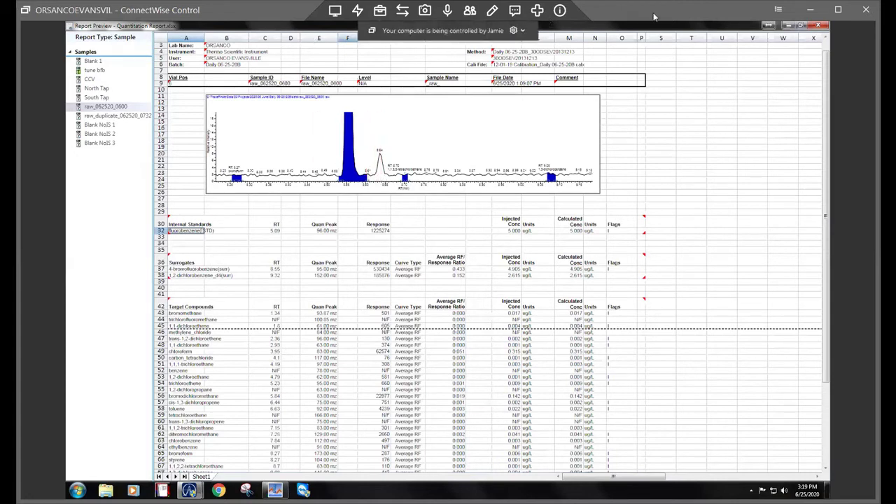
- Minimize the report preview and launch Qual Explorer from the Tools menu
click(788, 26)
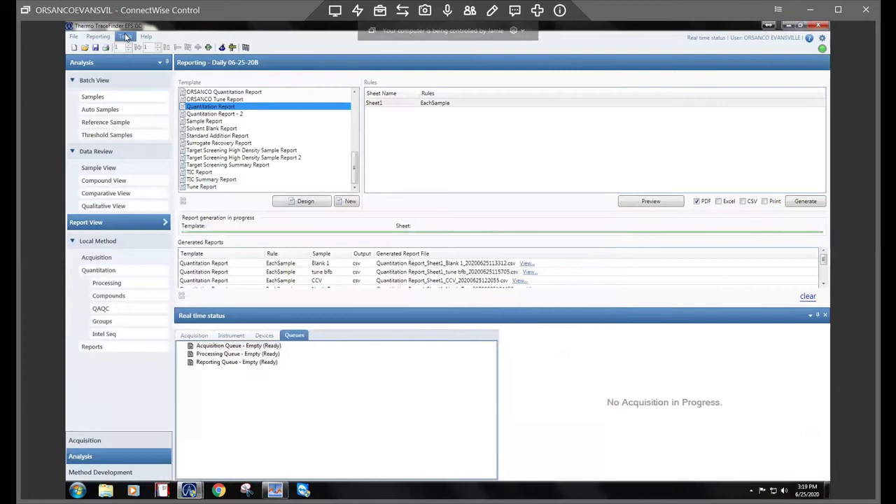
click(125, 37)
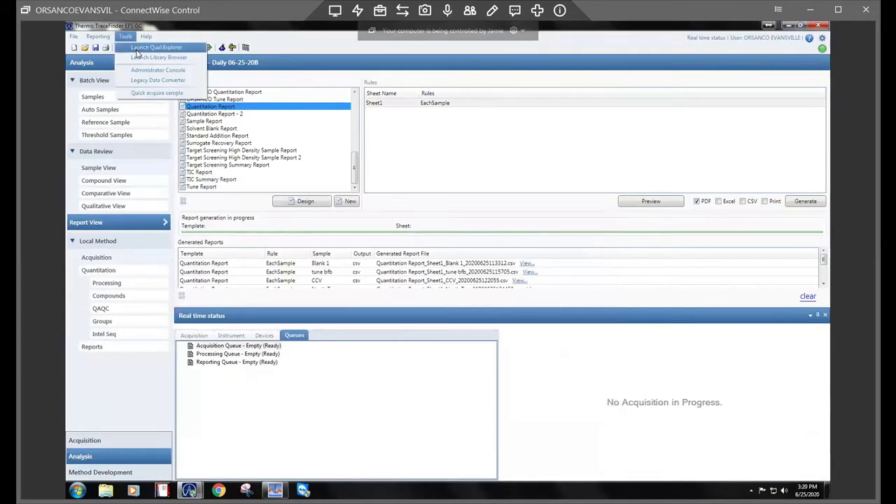
click(137, 50)
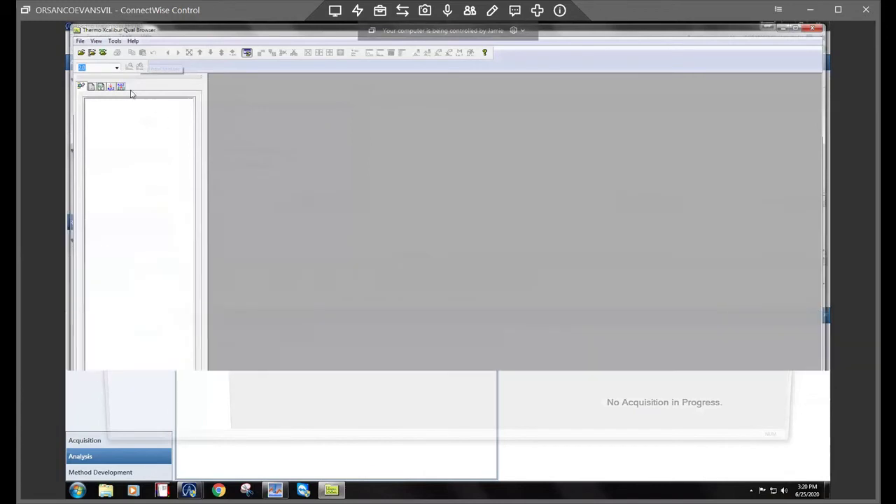
- Browse to C:\TraceFinderData\32\Projects\2020\06 June in the Open dialog
click(77, 52)
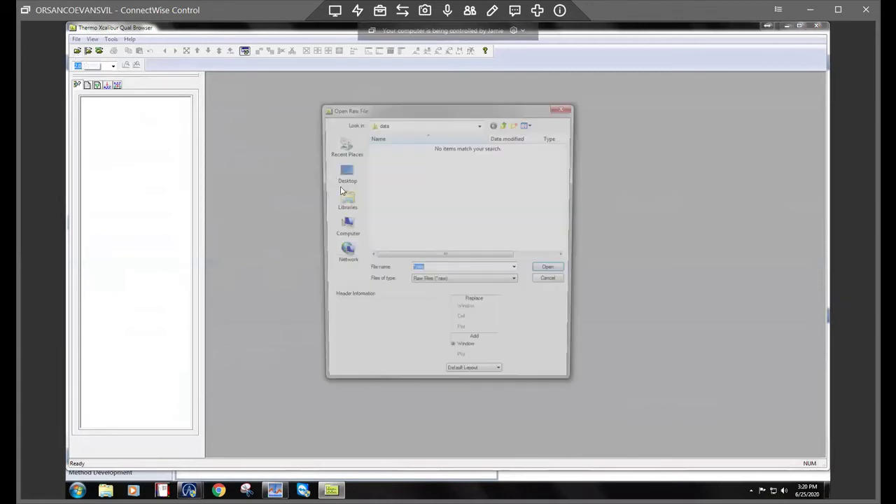
click(344, 229)
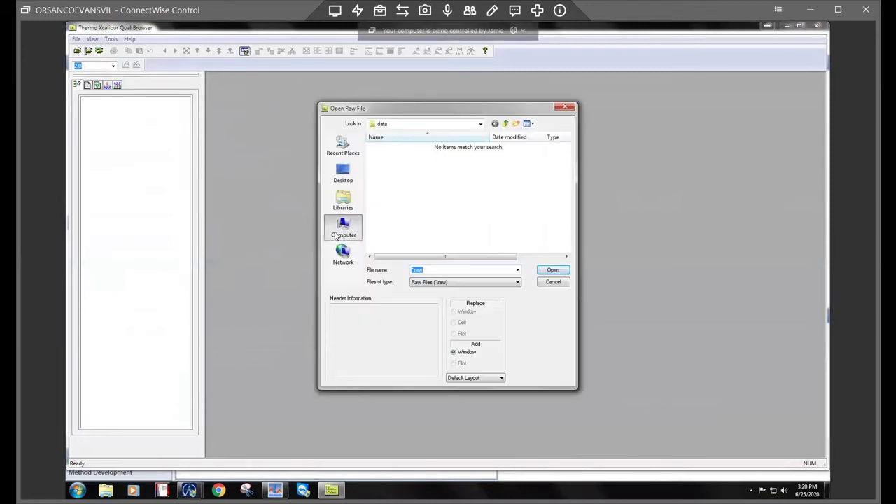
click(408, 154)
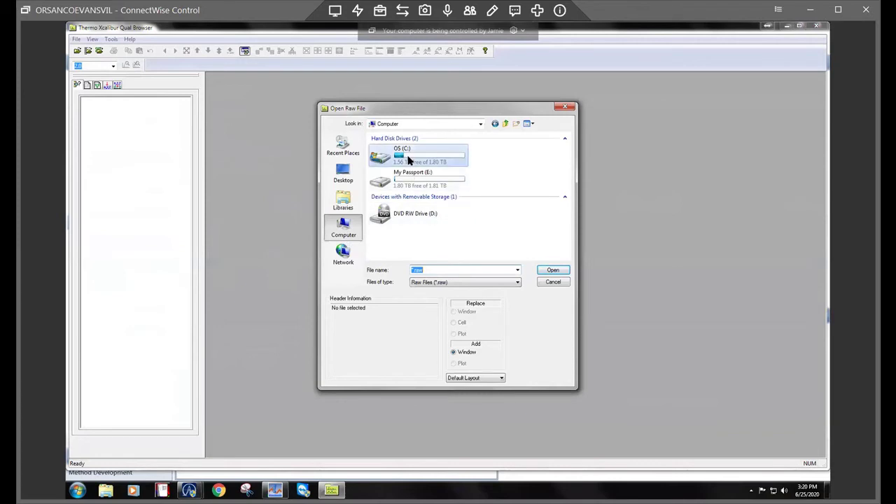
double_click(409, 156)
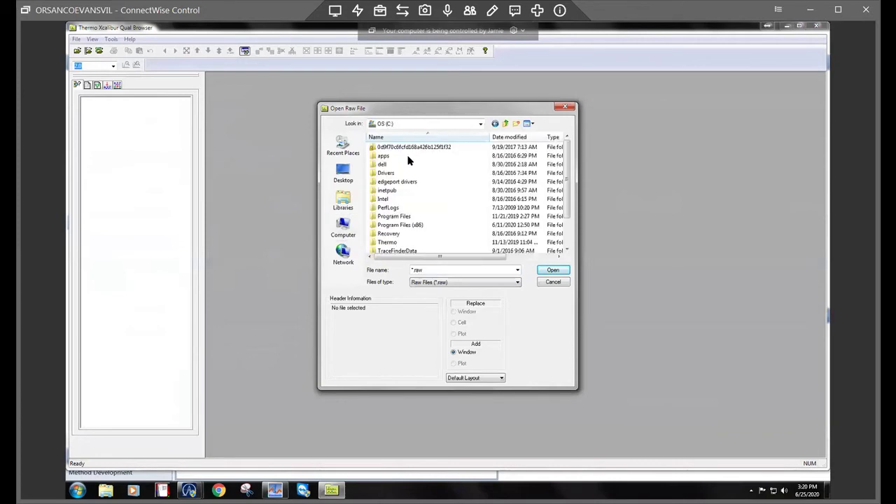
click(402, 256)
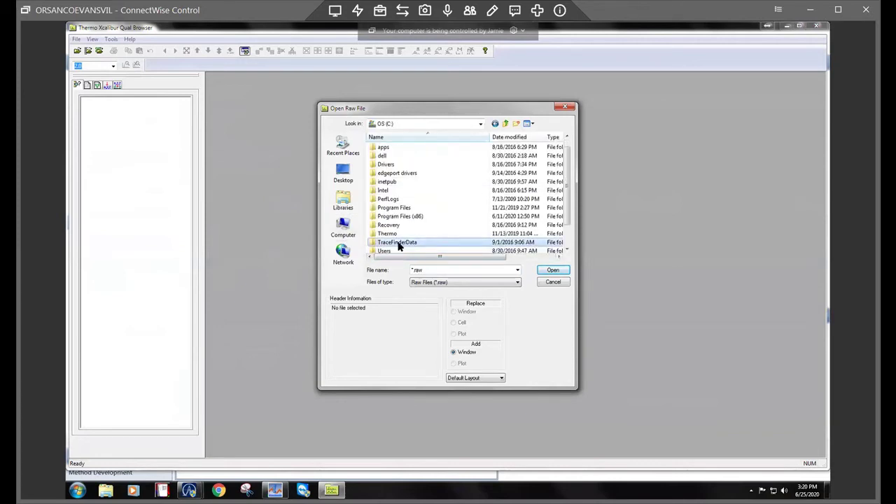
double_click(401, 247)
double_click(380, 148)
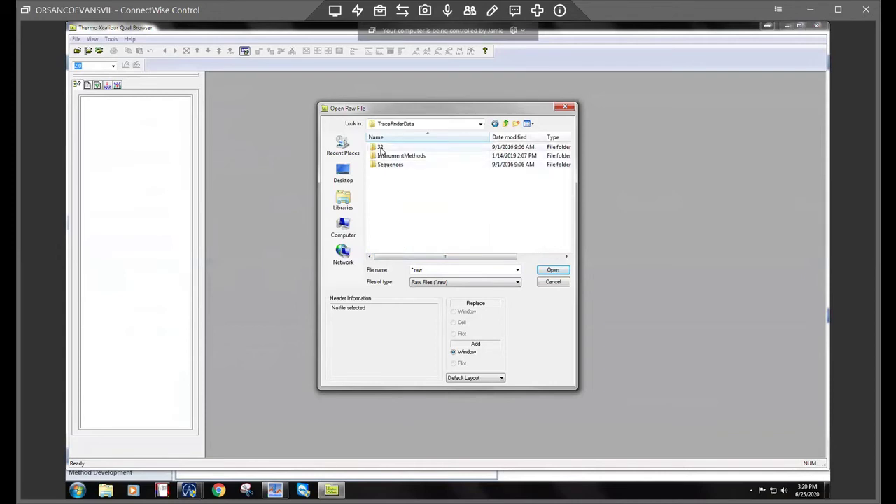
double_click(387, 164)
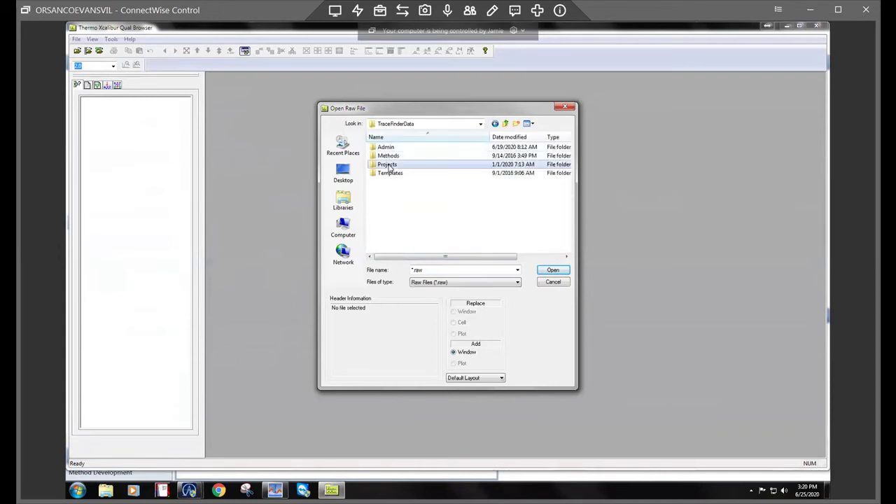
double_click(385, 191)
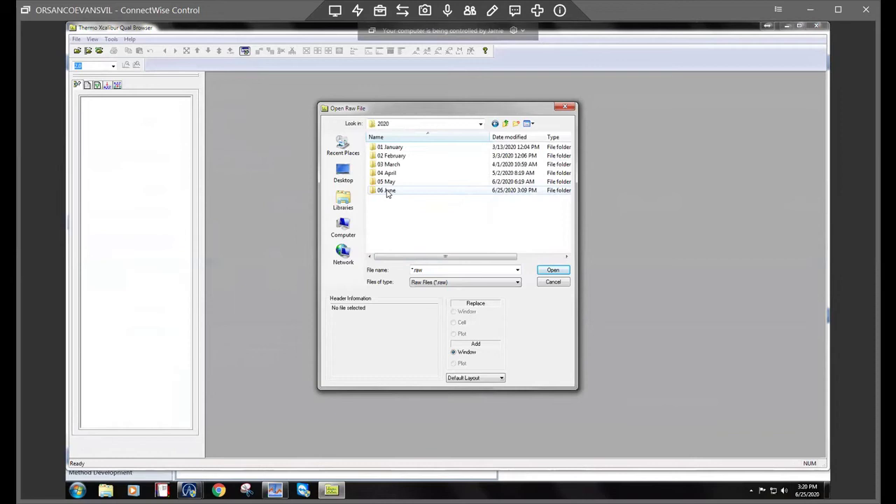
double_click(387, 191)
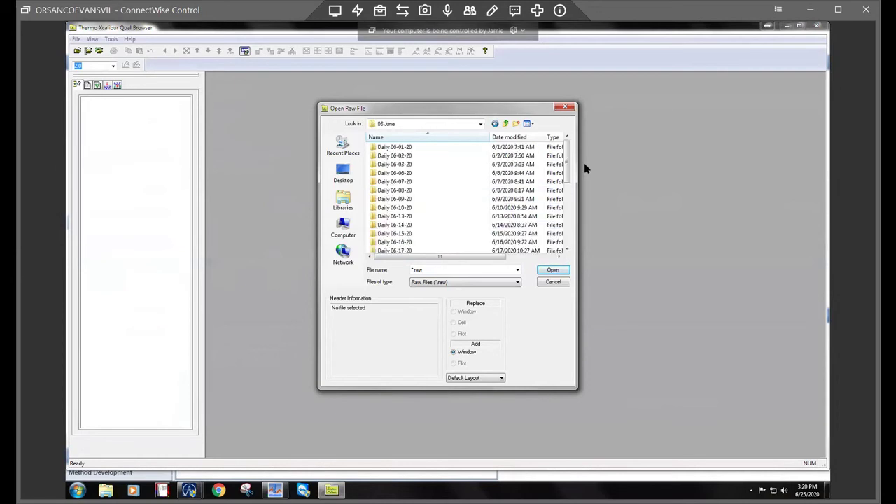
drag(567, 170, 567, 227)
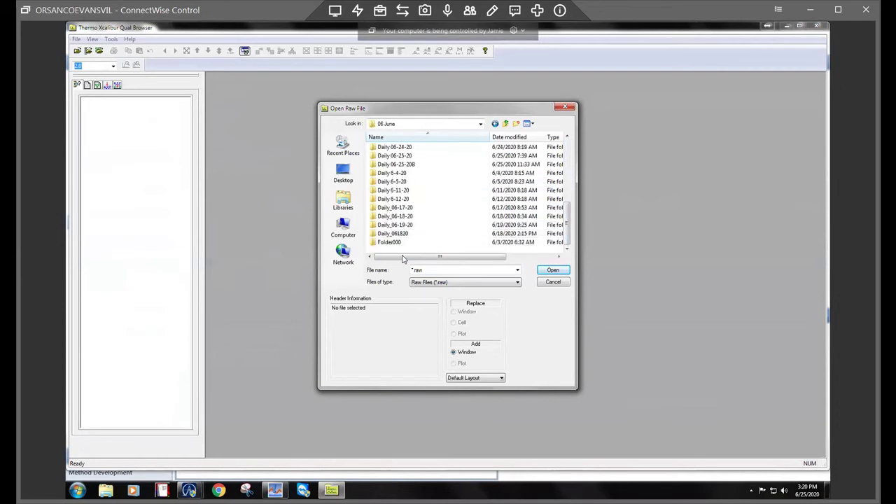
- Back out of Daily 06-25-20 and open raw_062520_0600.raw from Daily 06-25-20B
double_click(396, 155)
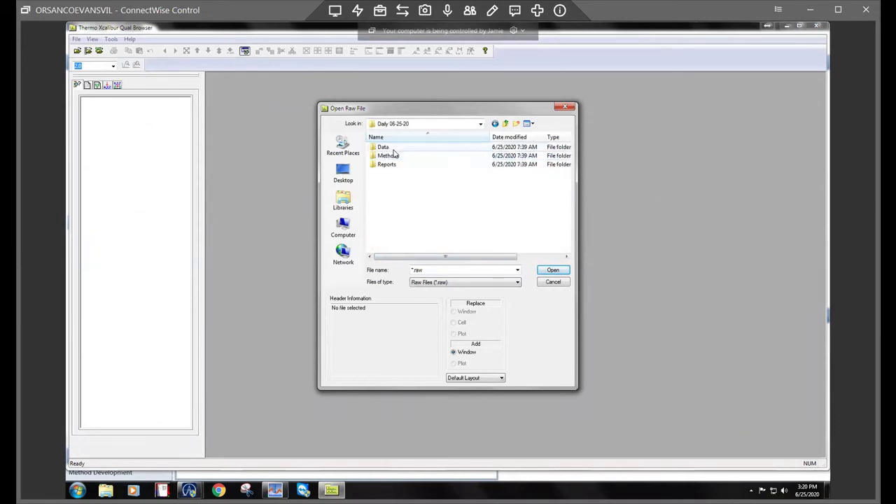
click(496, 123)
click(495, 123)
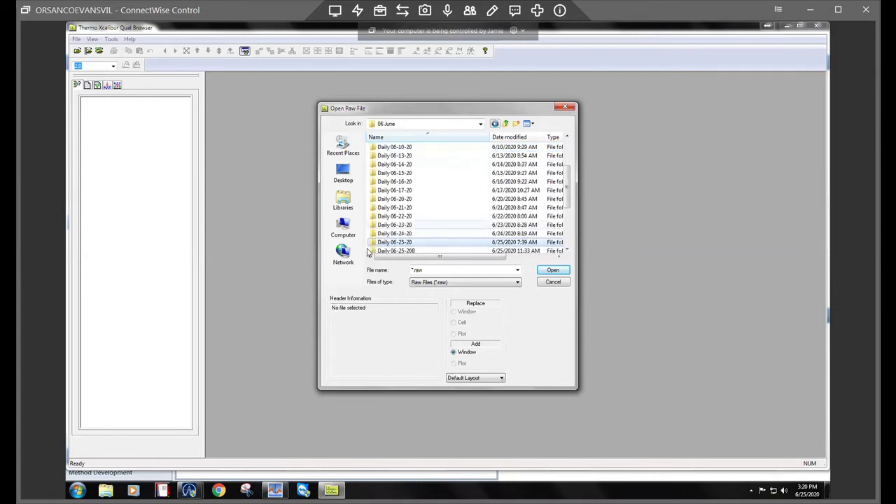
double_click(396, 251)
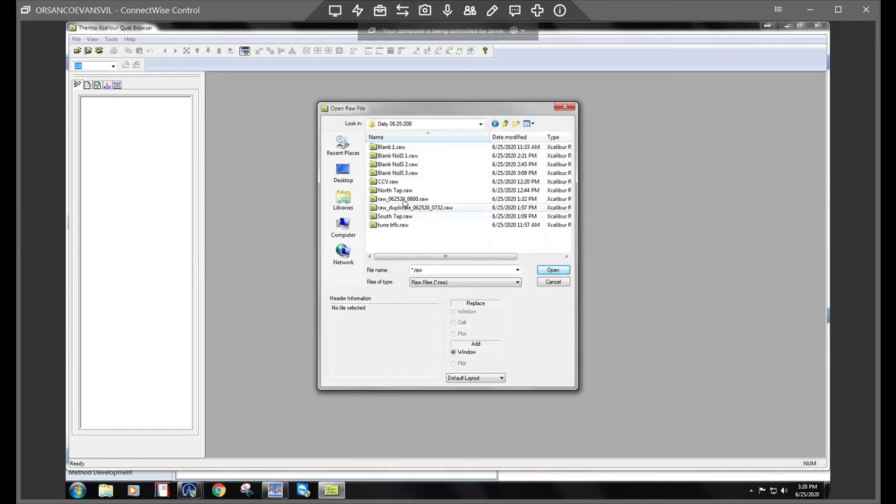
click(402, 199)
double_click(404, 200)
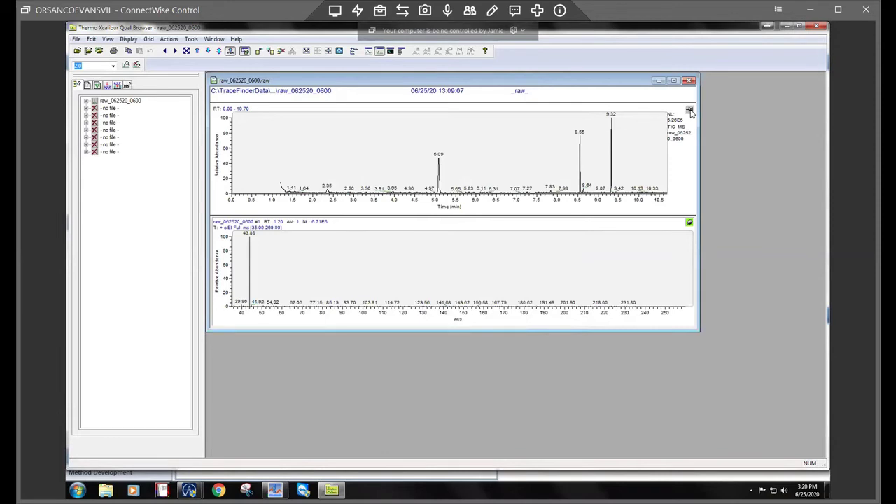
- Narrow the raw_062520_0600 chromatogram to about 7.4–8.85 min, showing the 8.55 and 8.64 peaks
click(690, 112)
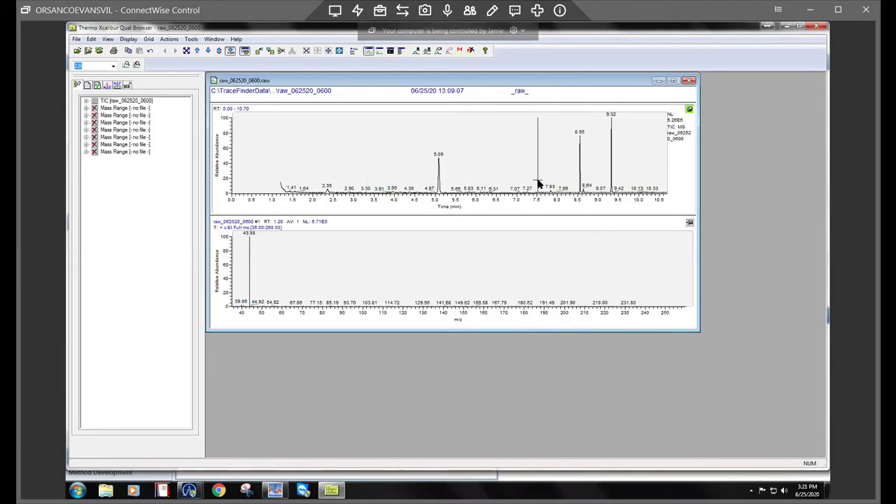
drag(538, 181, 595, 203)
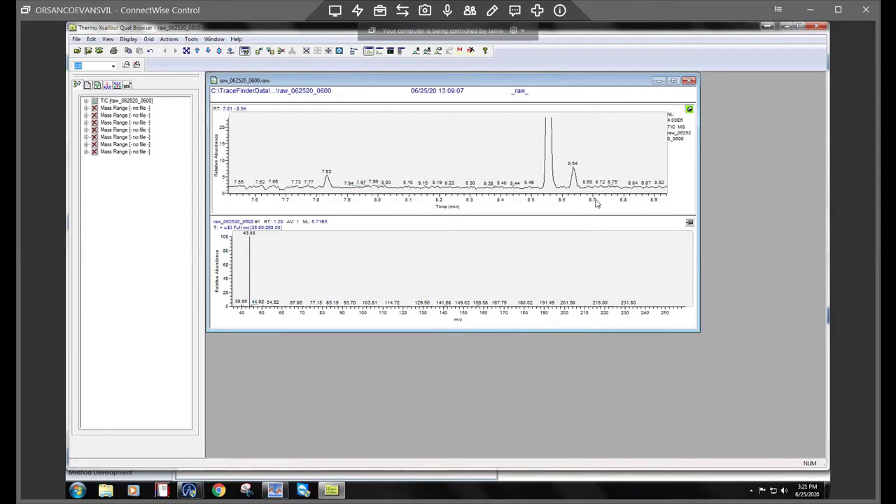
click(186, 52)
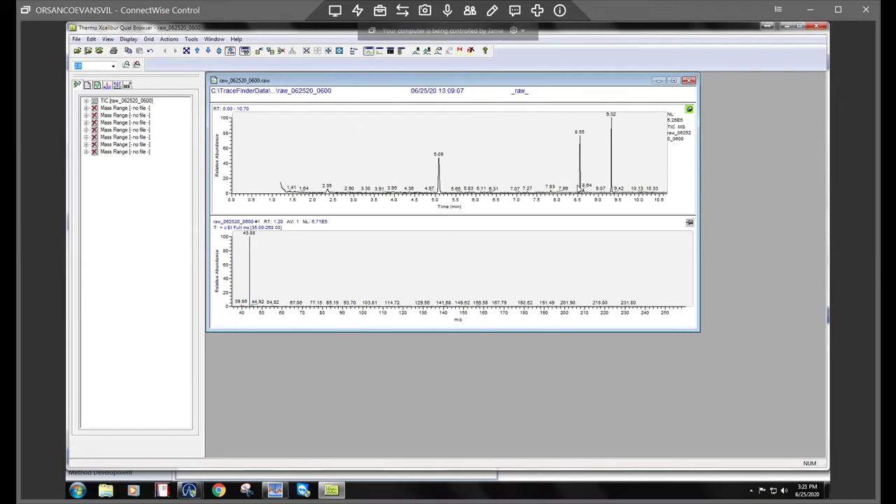
drag(577, 199, 593, 202)
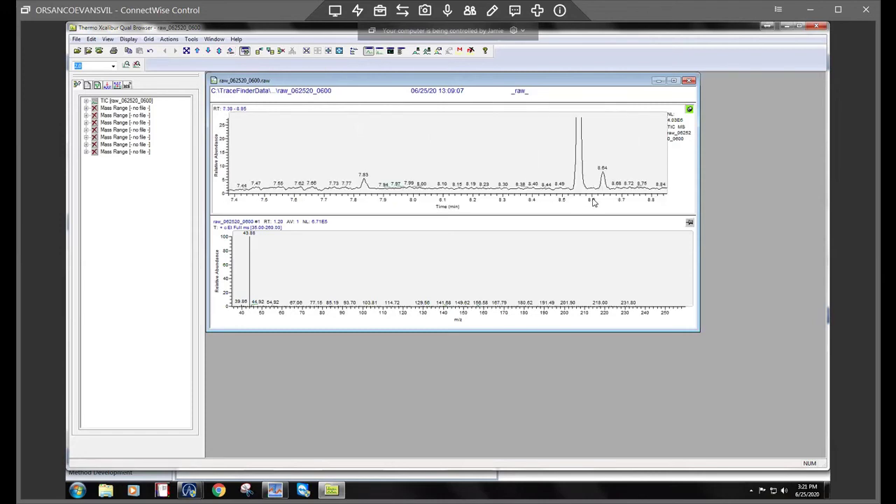
- Show the apex spectrum of the 8.64 min peak (scan #2187), with major ions m/z 42.96 and 57.02
click(690, 224)
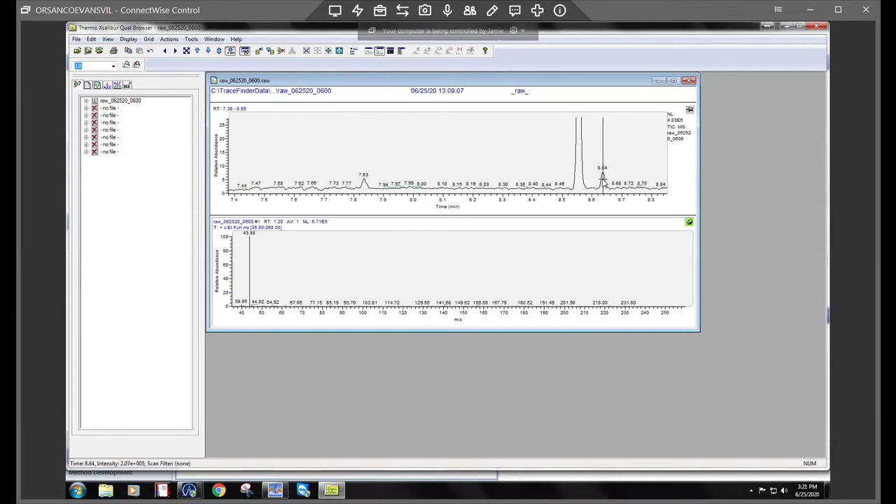
click(602, 179)
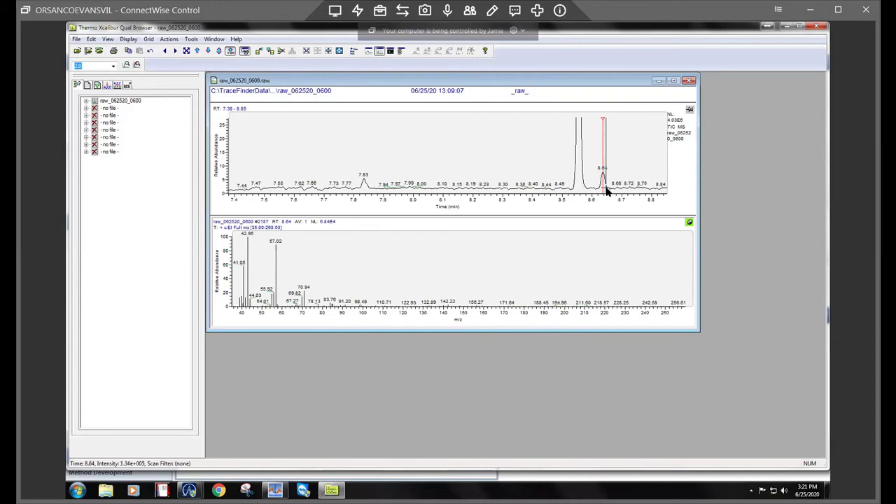
click(605, 193)
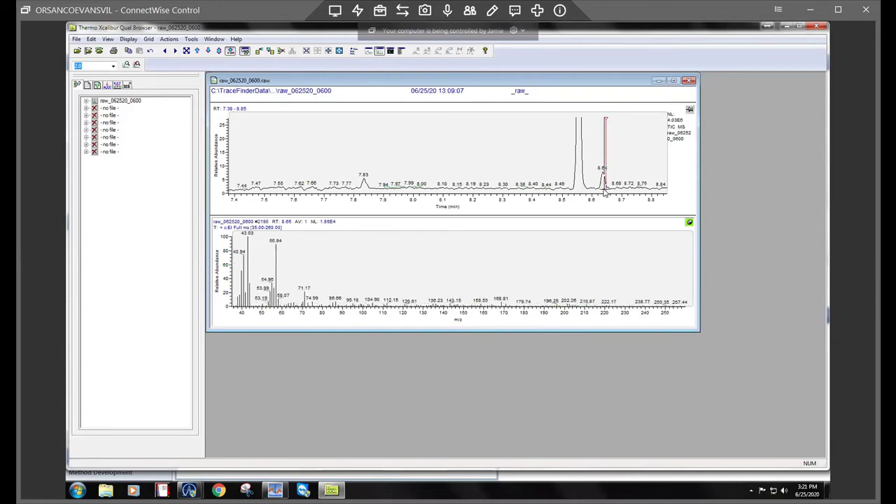
click(601, 191)
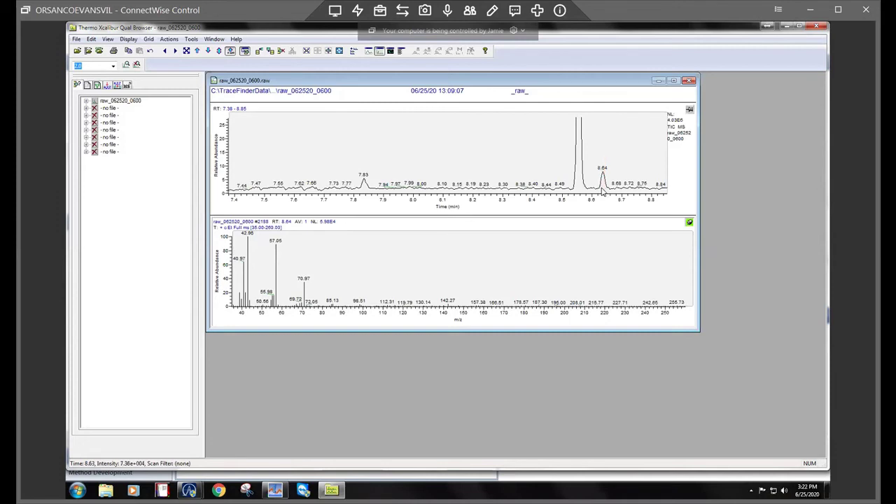
click(601, 192)
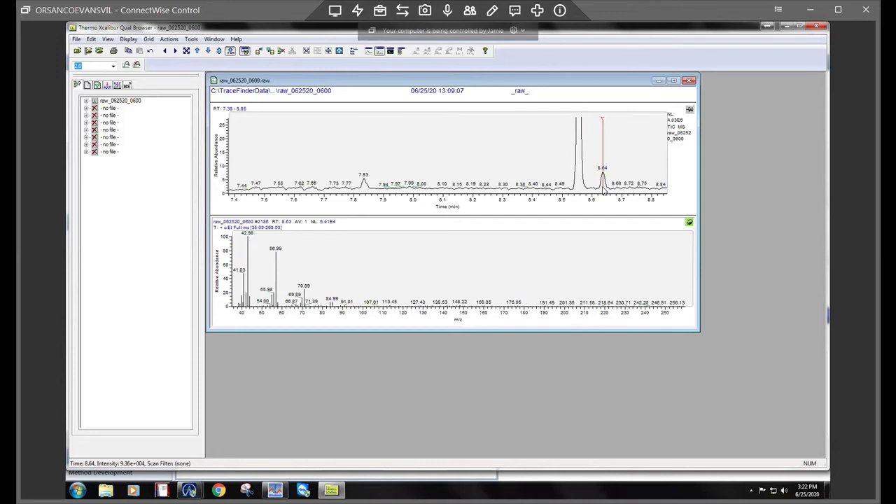
click(603, 192)
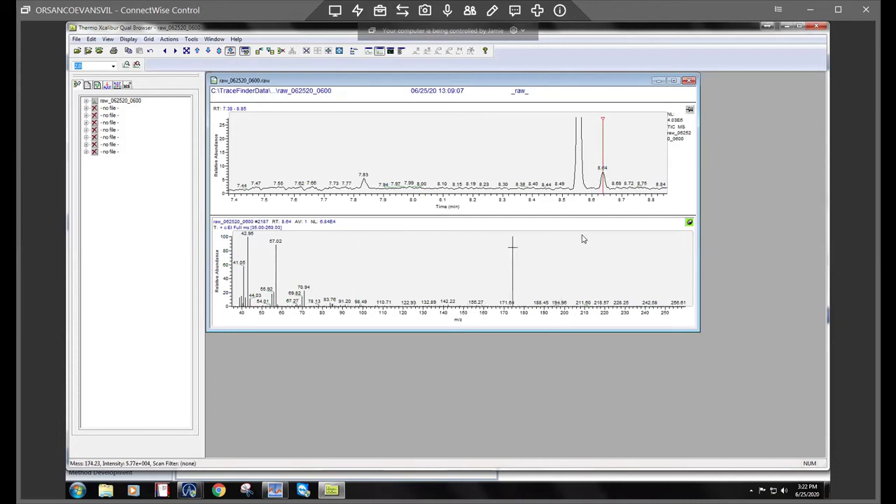
right_click(506, 252)
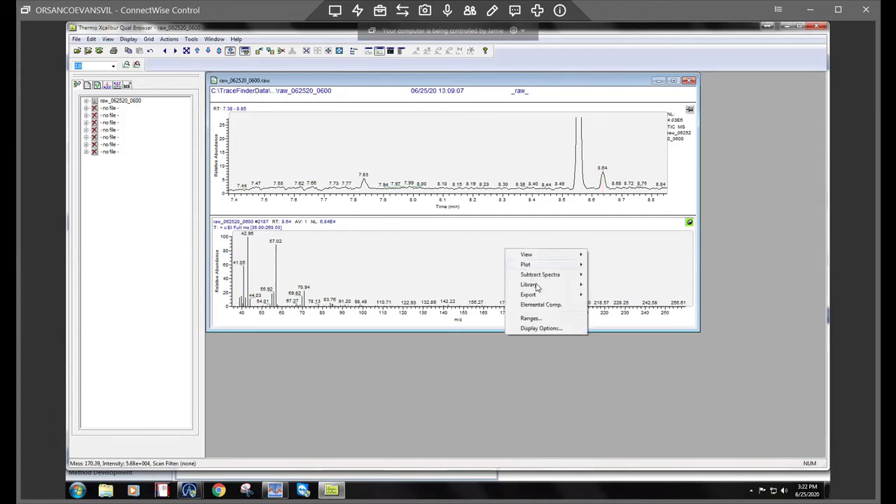
mouse_move(553, 284)
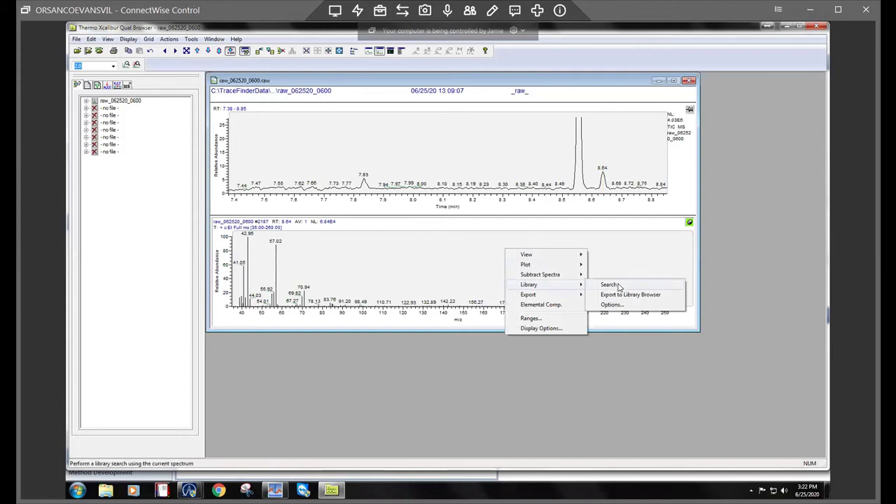
click(609, 284)
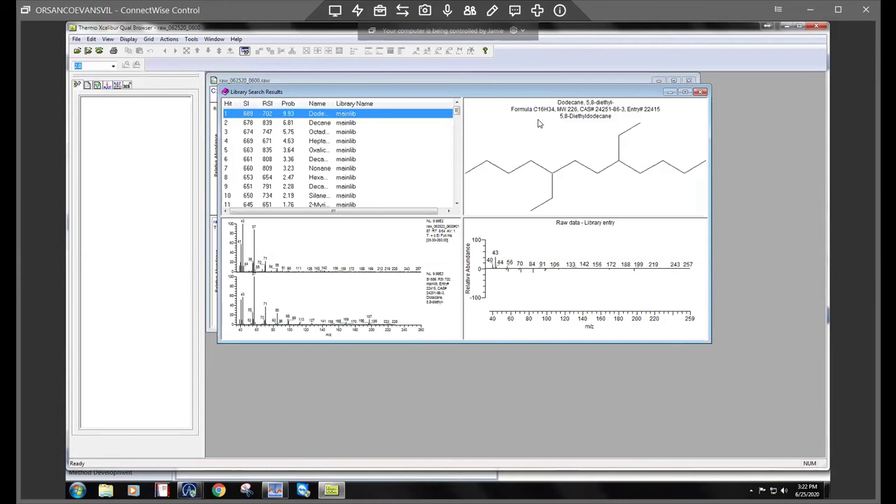
click(319, 124)
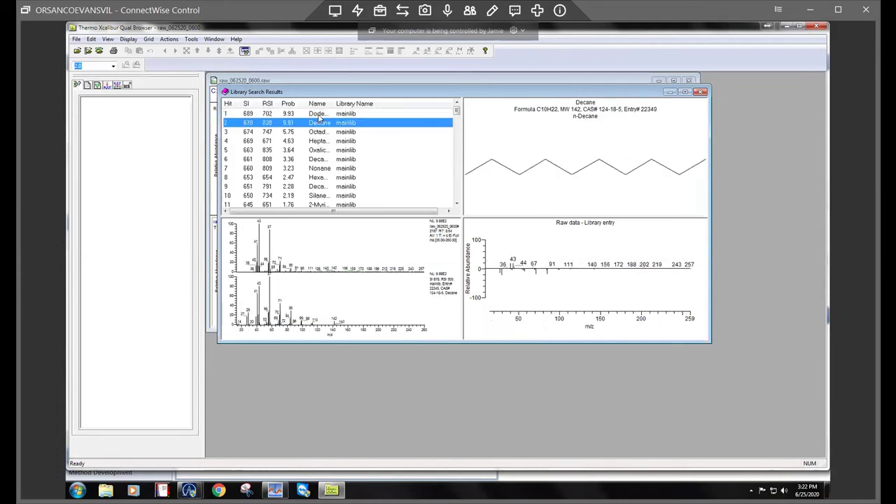
click(319, 117)
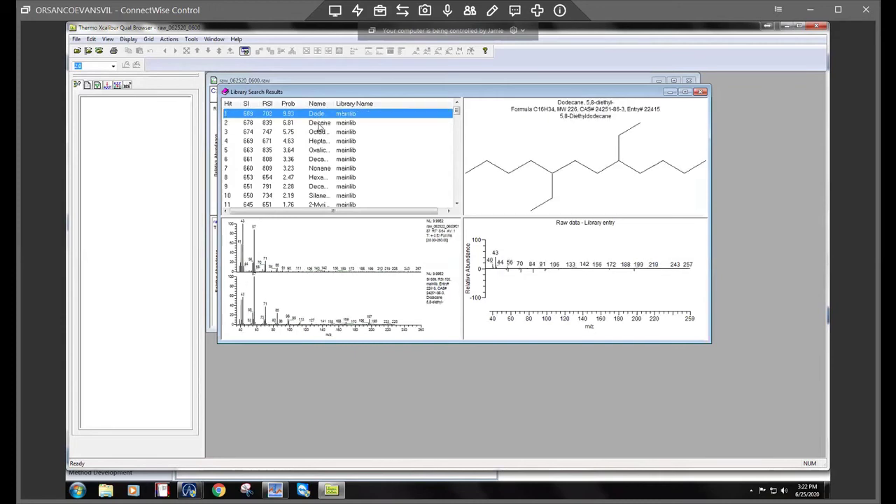
click(320, 124)
click(319, 114)
click(701, 95)
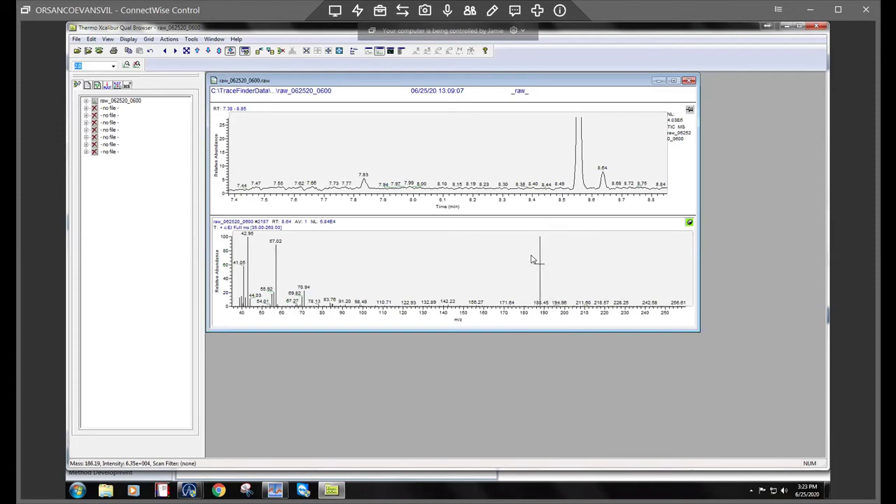
- Background-subtract the 8.64 min spectrum using two ranges at 8.60 and 8.69 min
right_click(530, 257)
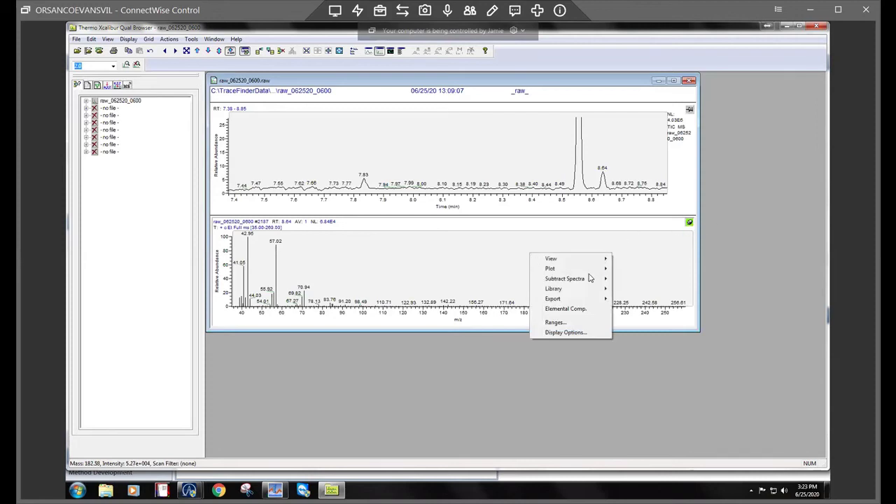
mouse_move(570, 284)
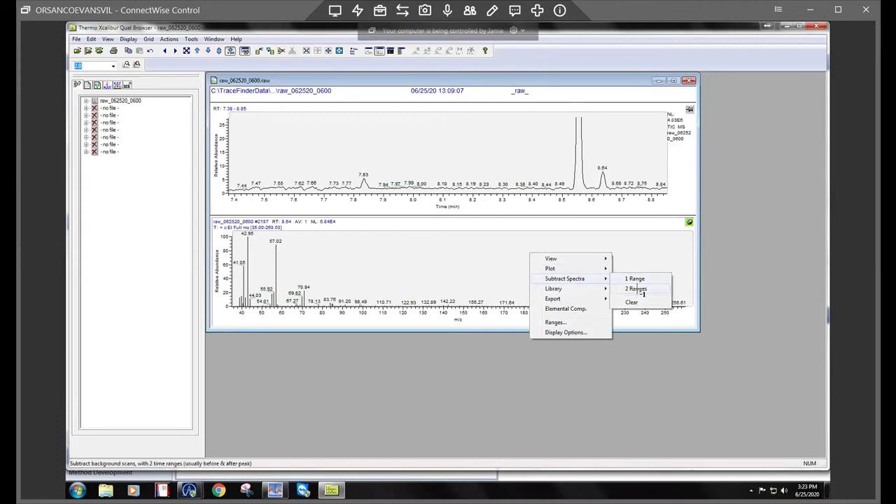
click(636, 289)
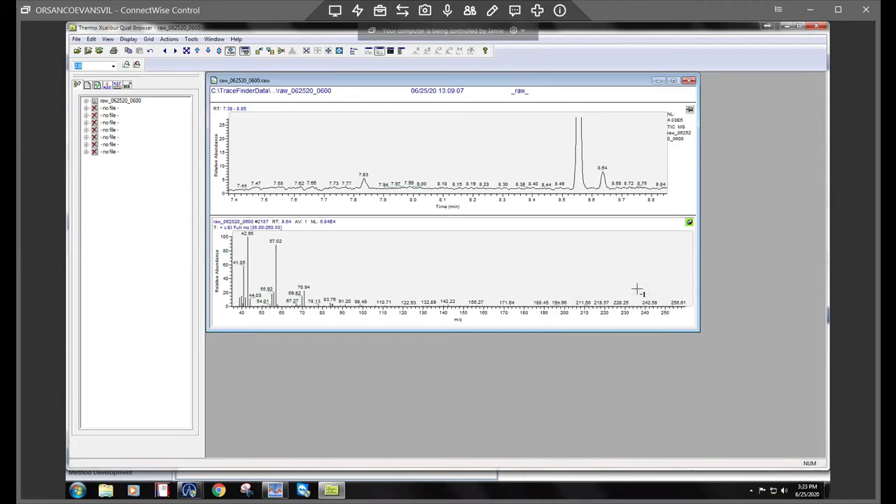
click(620, 197)
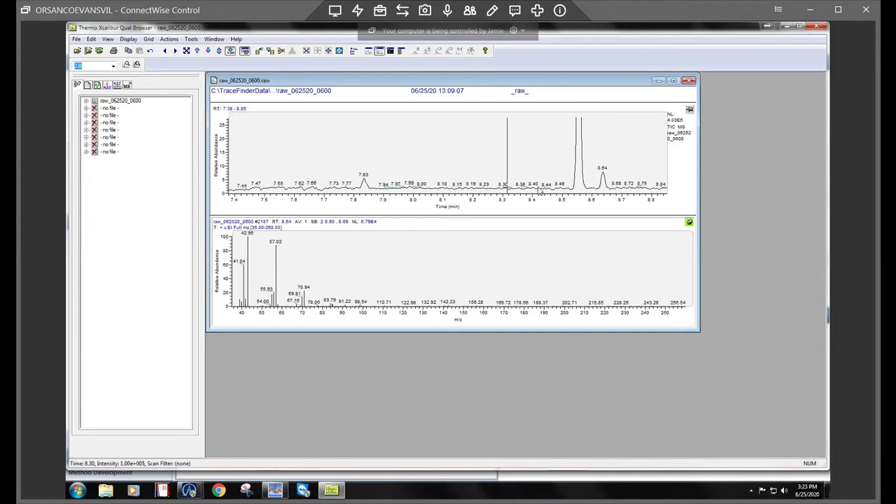
right_click(405, 279)
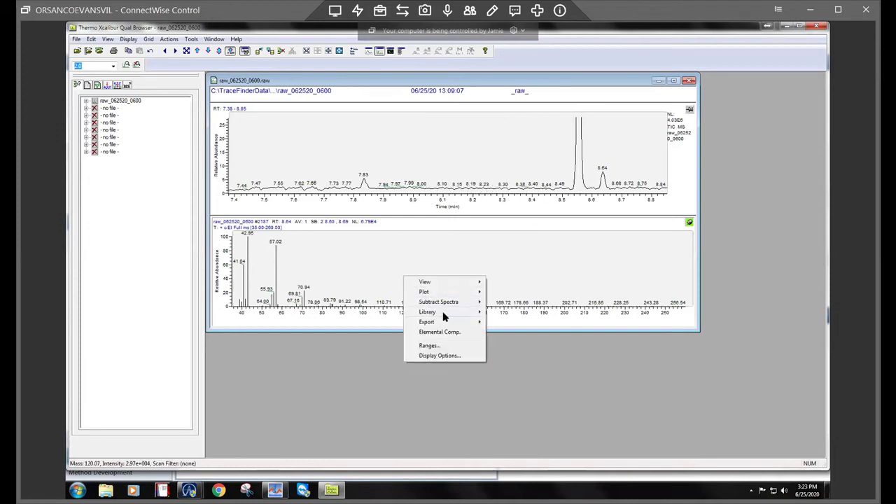
mouse_move(466, 313)
click(505, 312)
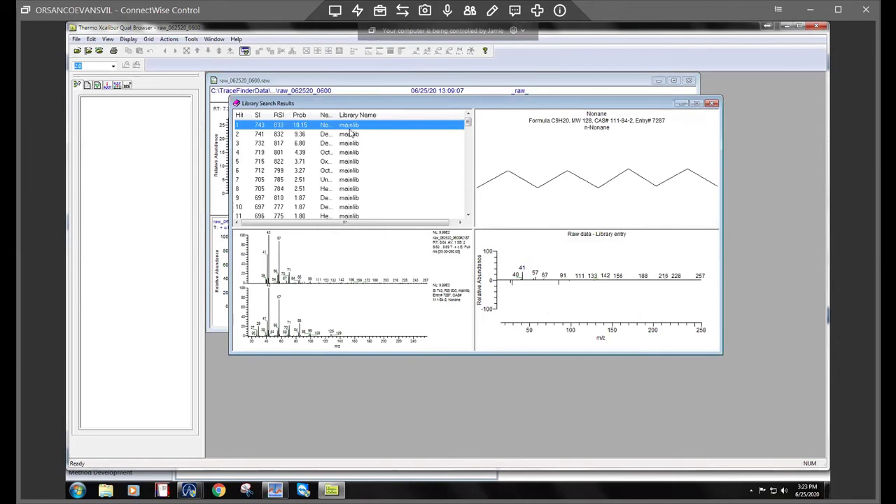
click(347, 135)
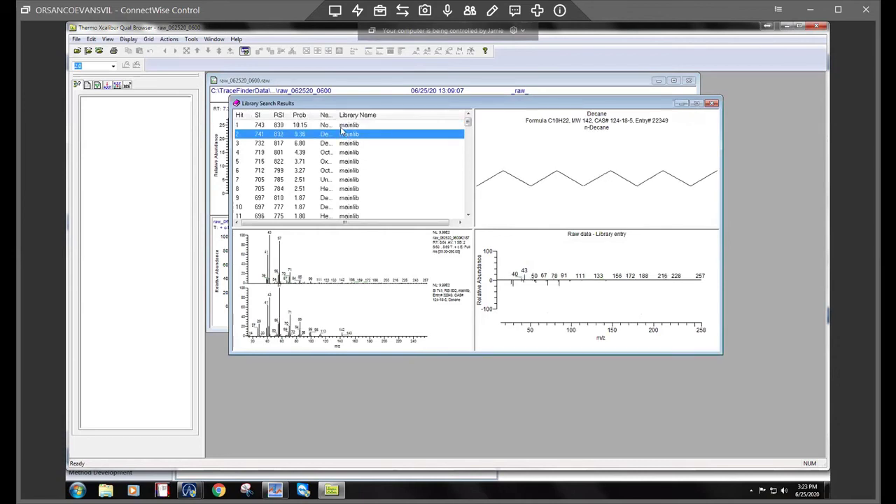
click(342, 126)
click(343, 137)
click(261, 126)
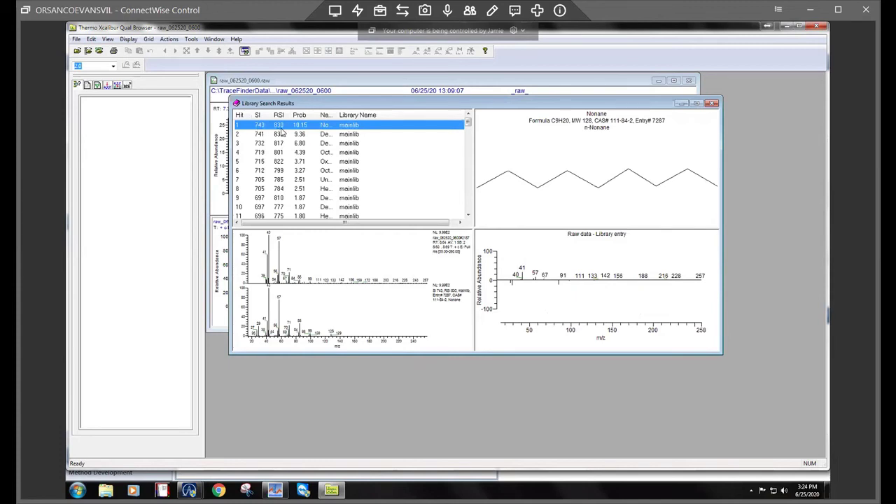
click(668, 130)
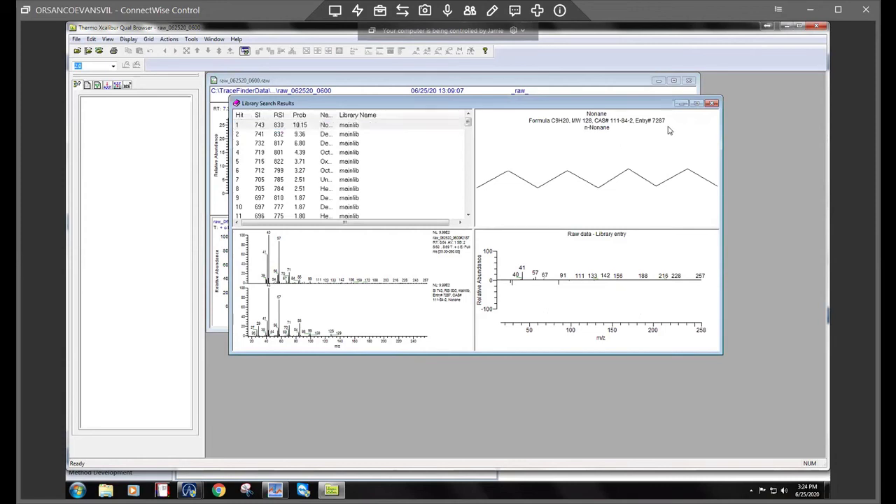
- Close the earlier search results and display the 7.83 min peak's spectrum, inspecting m/z 42.95
click(711, 104)
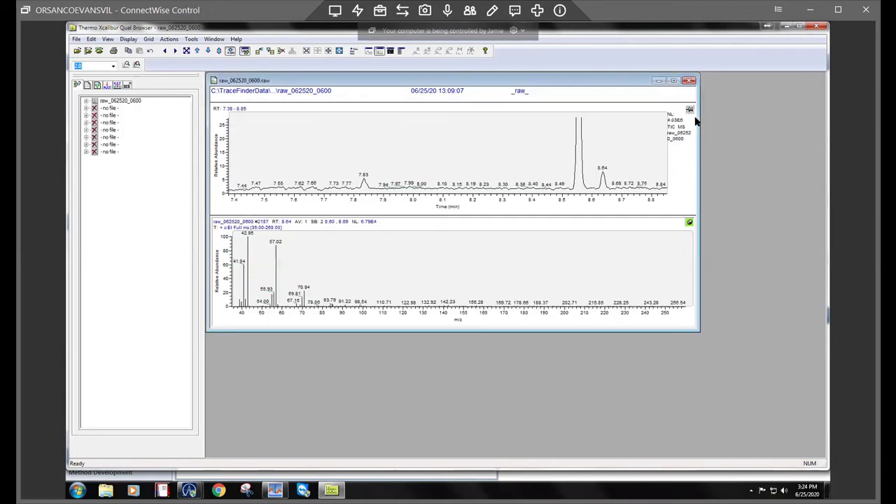
click(690, 112)
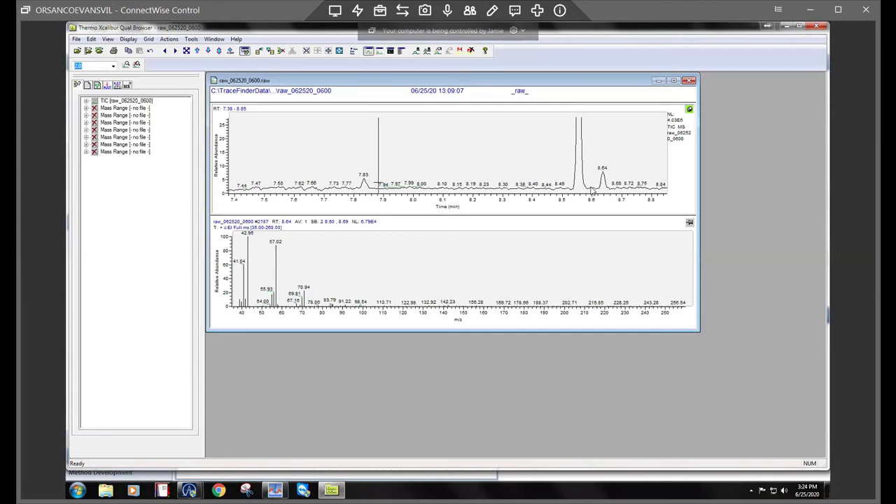
click(689, 224)
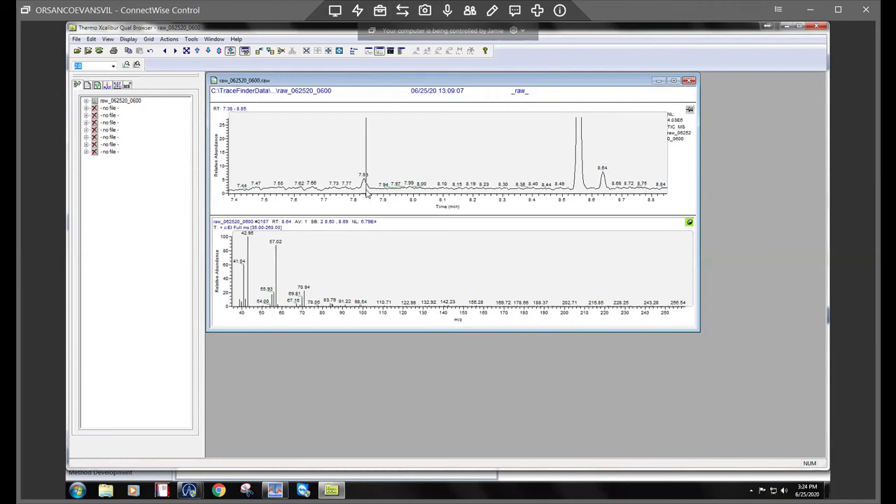
click(364, 189)
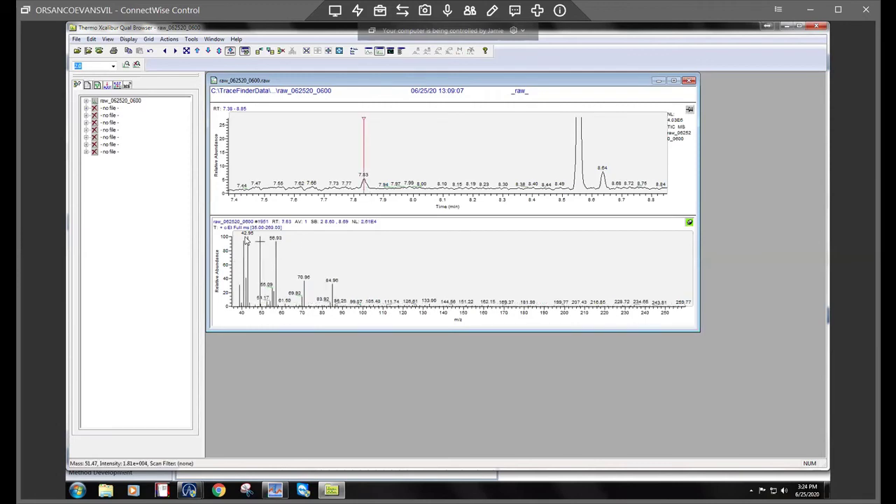
click(246, 242)
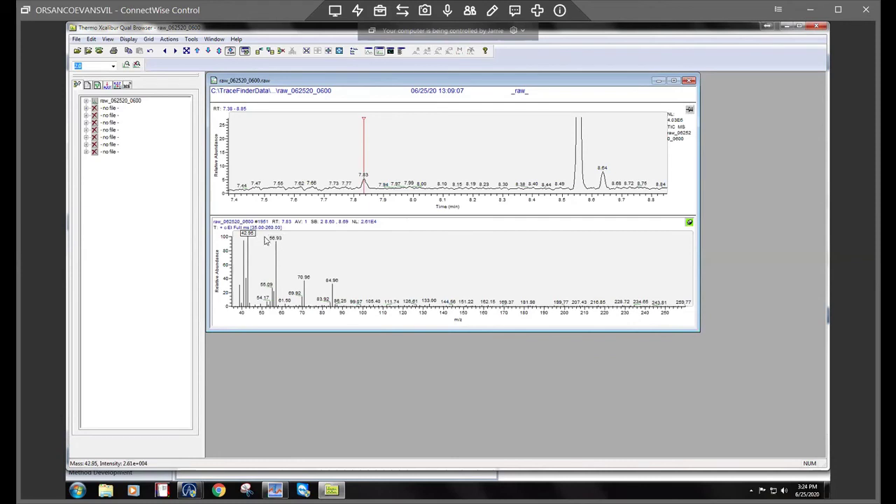
- Library-search the 7.83 min spectrum, compare hits 2–4 against top hit Heptadecane, 2,6-dimethyl-, then close results
right_click(385, 259)
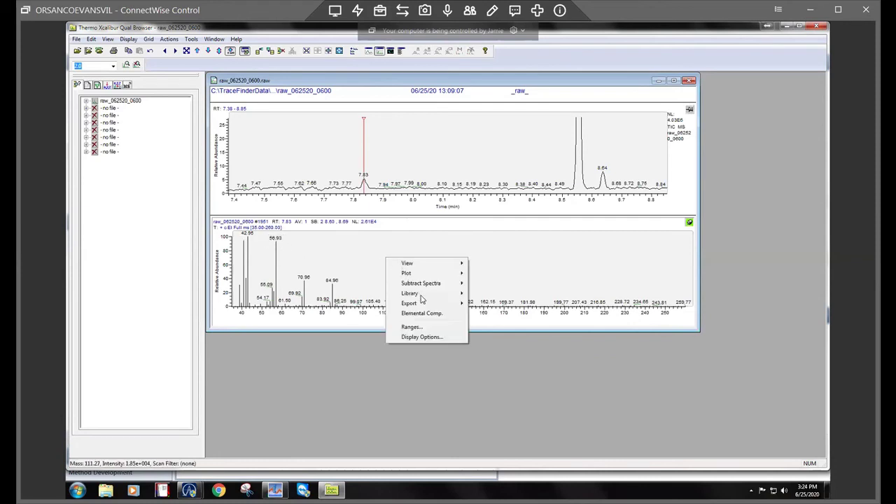
mouse_move(456, 293)
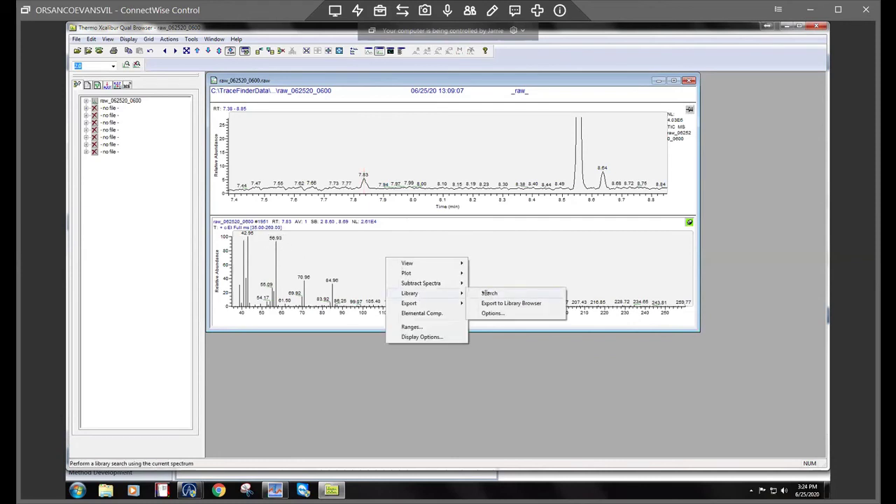
click(488, 293)
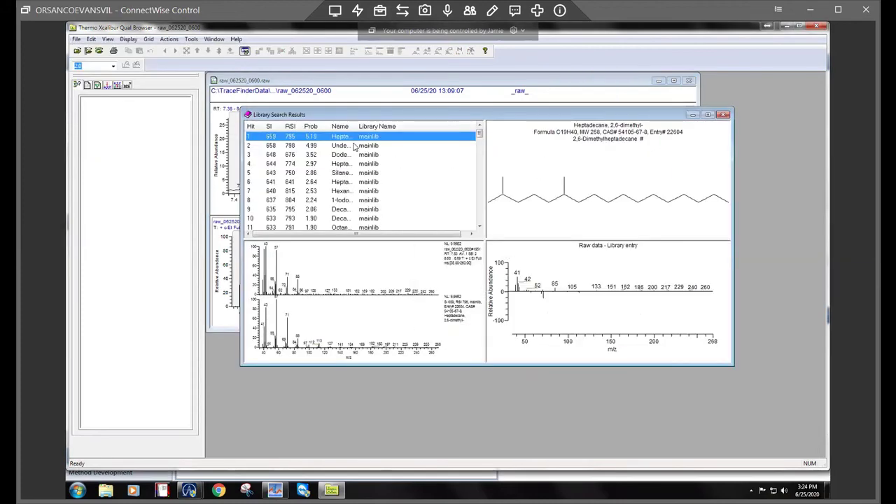
click(339, 146)
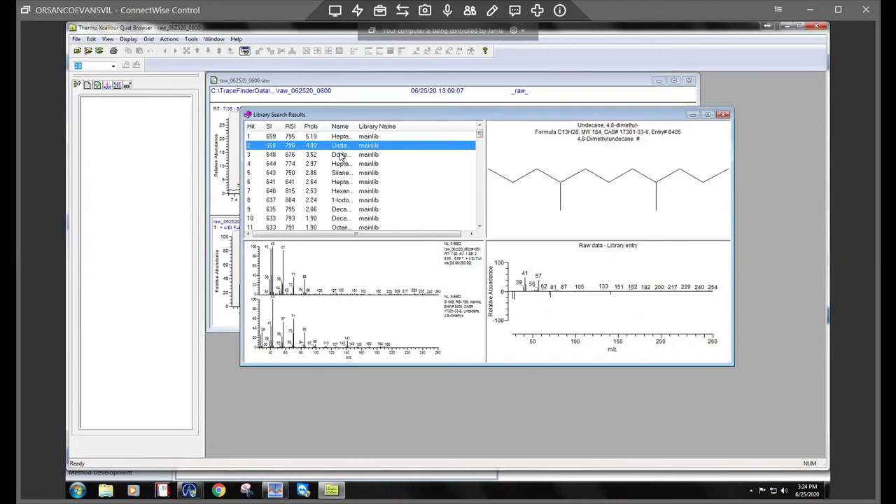
click(341, 154)
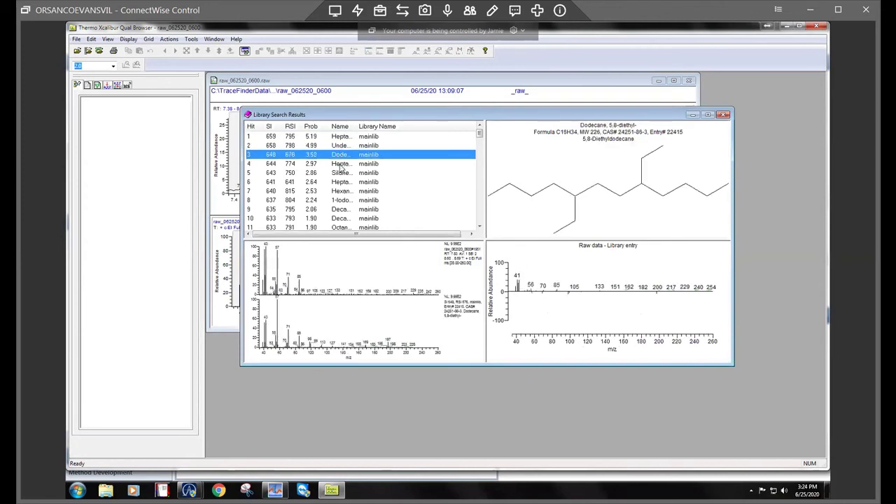
click(340, 165)
click(343, 138)
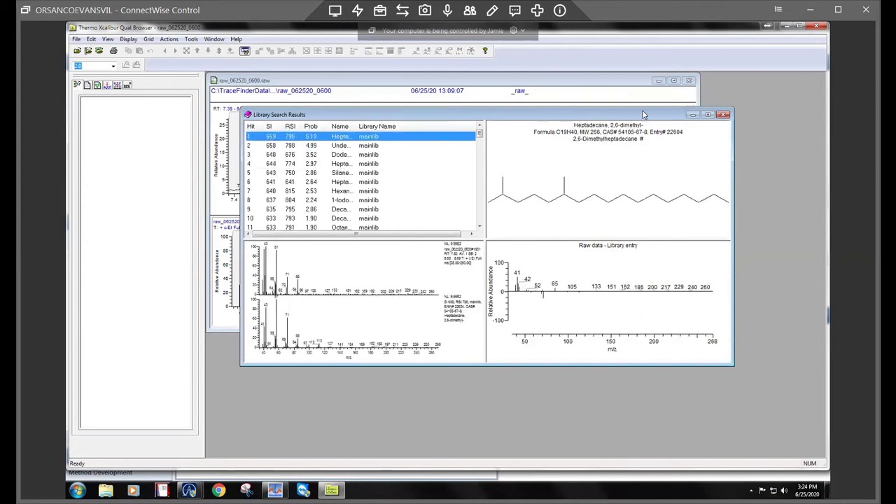
click(723, 114)
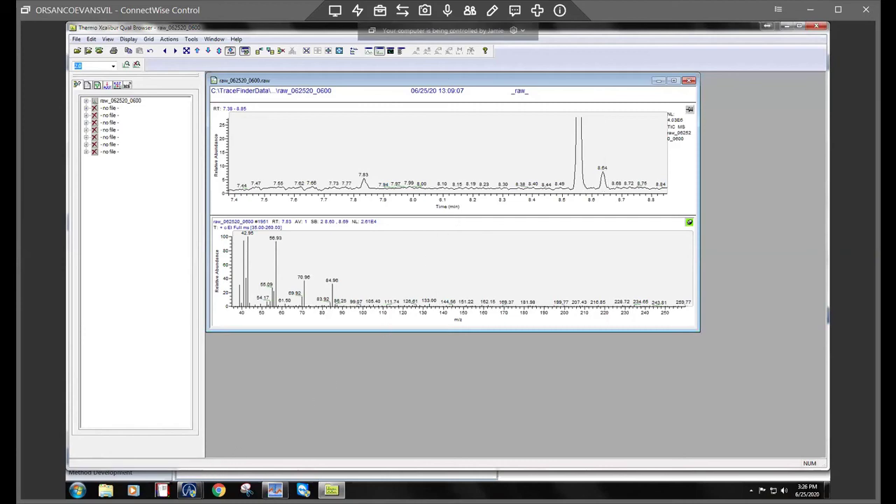
- Bring up the quantitation report and zoom the tune bfb, Blank 1 and CCV chromatograms to late retention times
click(189, 490)
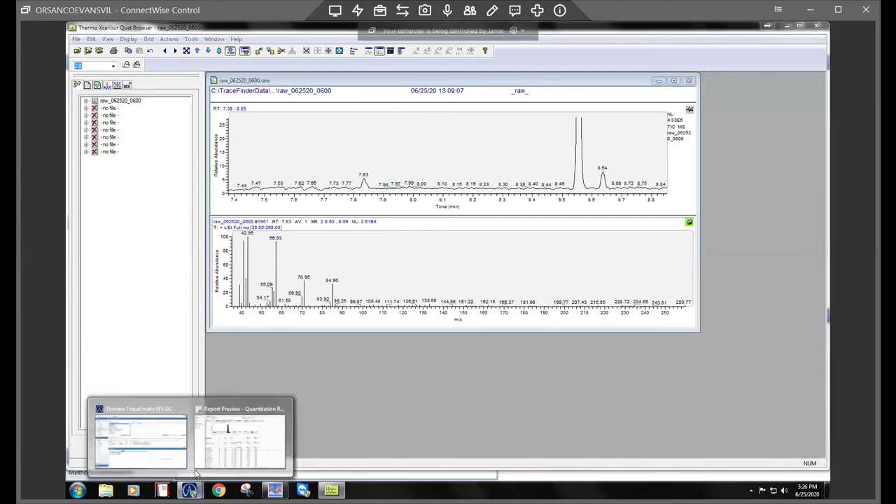
click(207, 459)
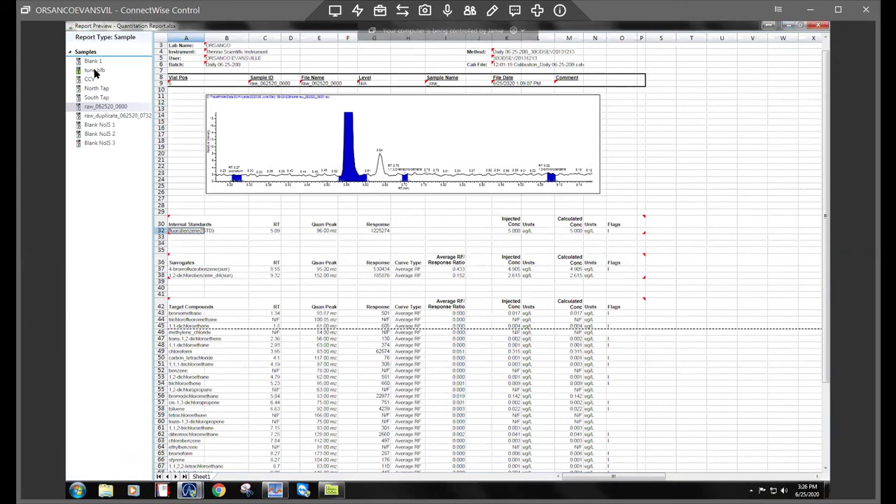
click(94, 70)
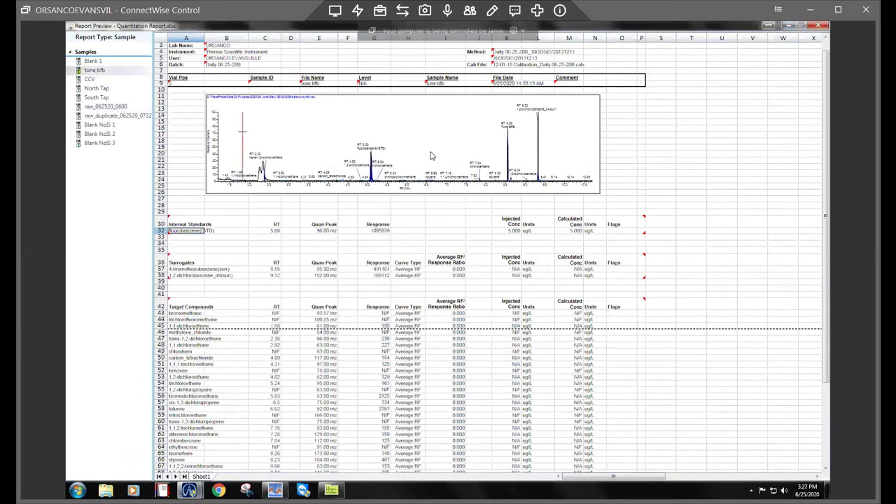
drag(473, 170, 521, 189)
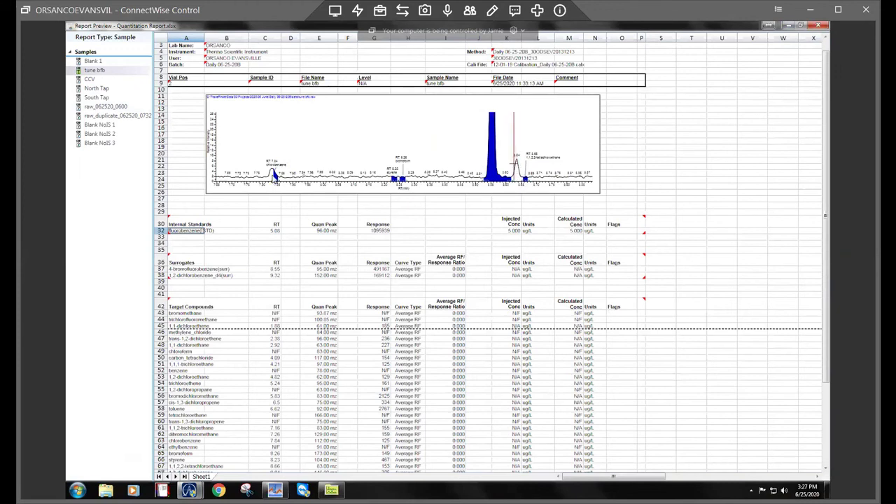
click(92, 62)
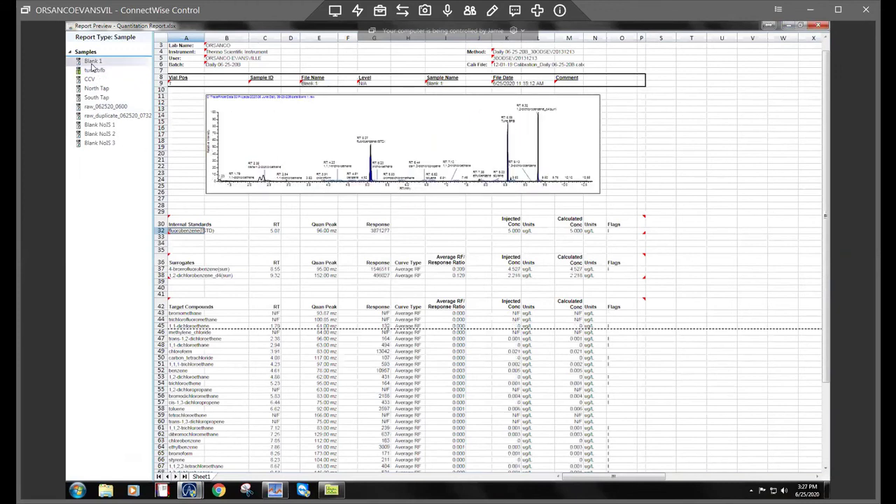
click(90, 79)
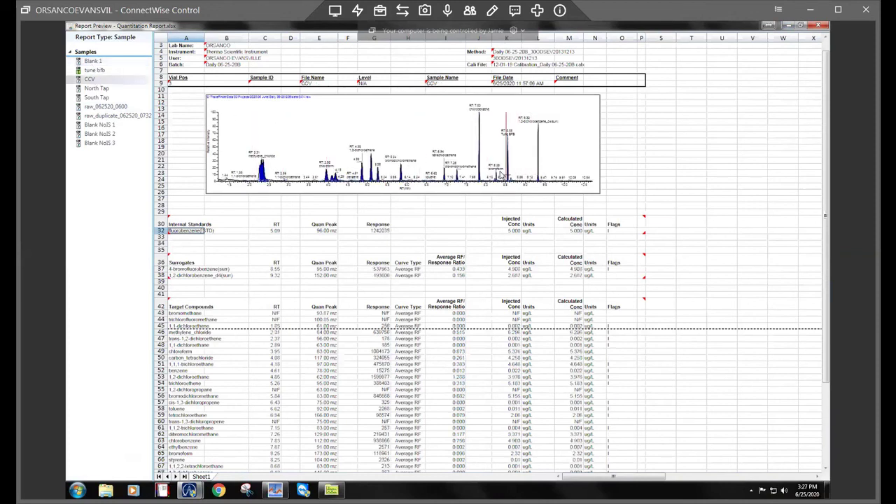
drag(498, 183, 523, 188)
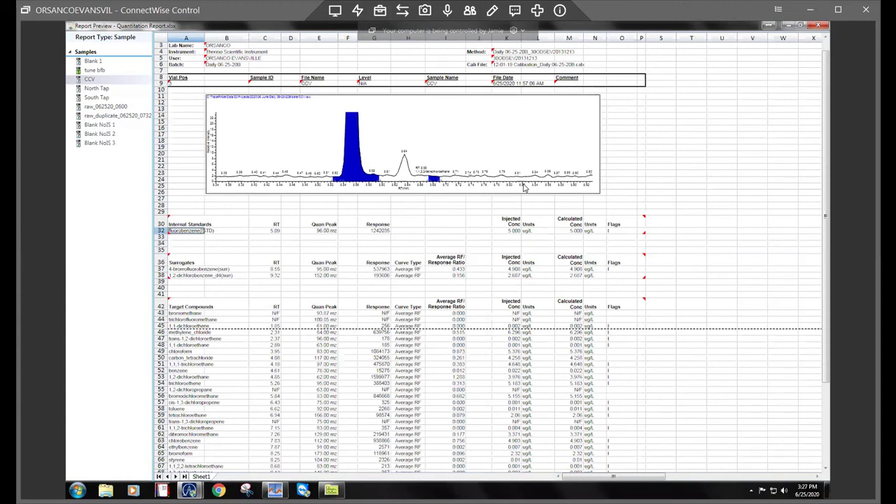
- Compare late peaks in raw_062520_0600 and raw_duplicate_062520_0732, ending on the duplicate sample
click(99, 106)
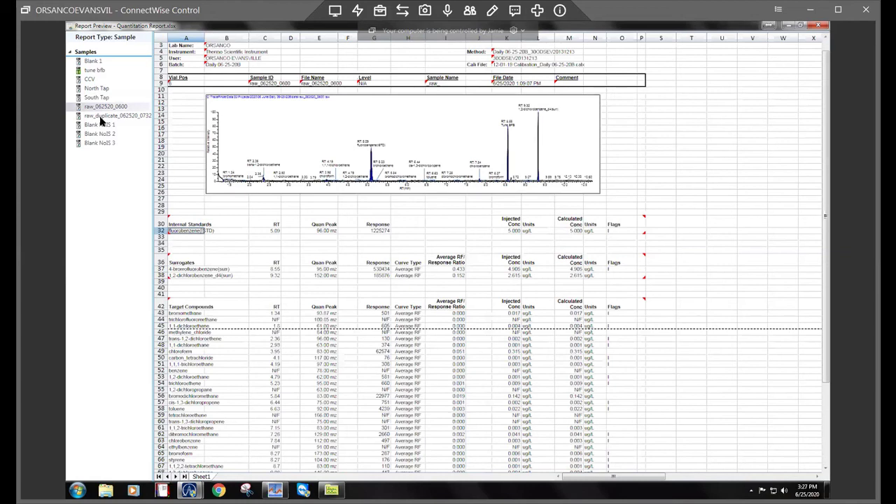
click(100, 116)
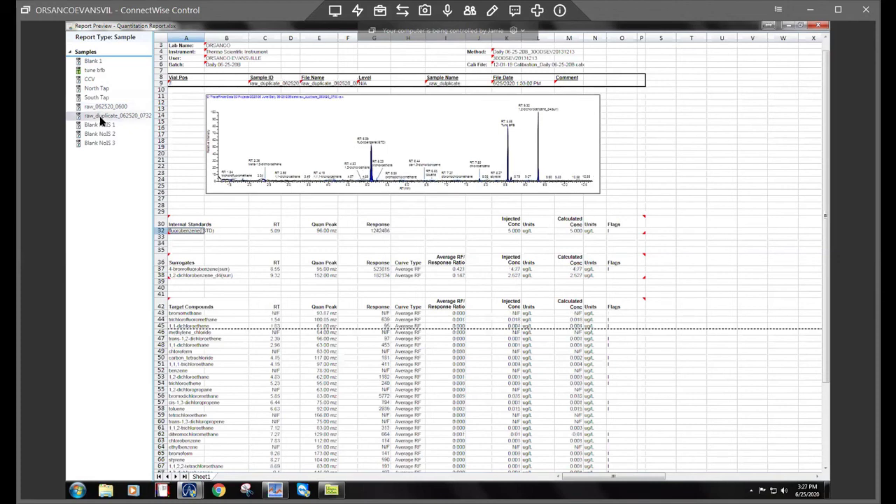
click(101, 109)
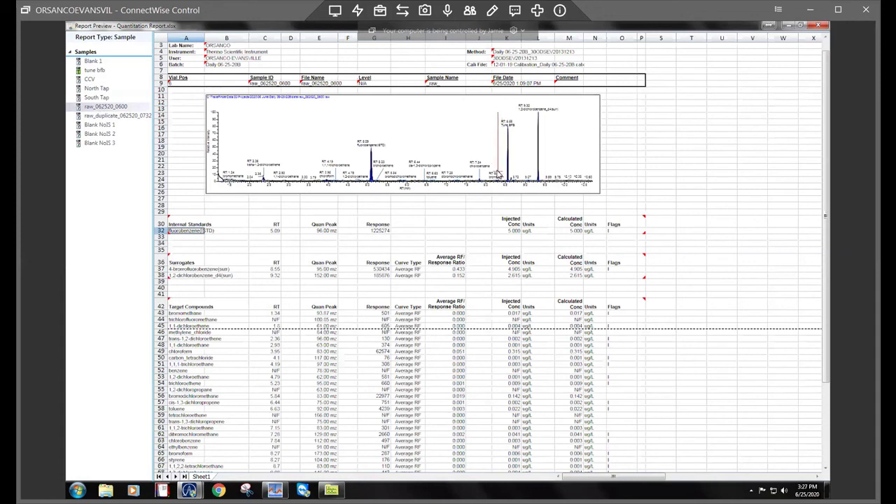
drag(499, 171, 521, 188)
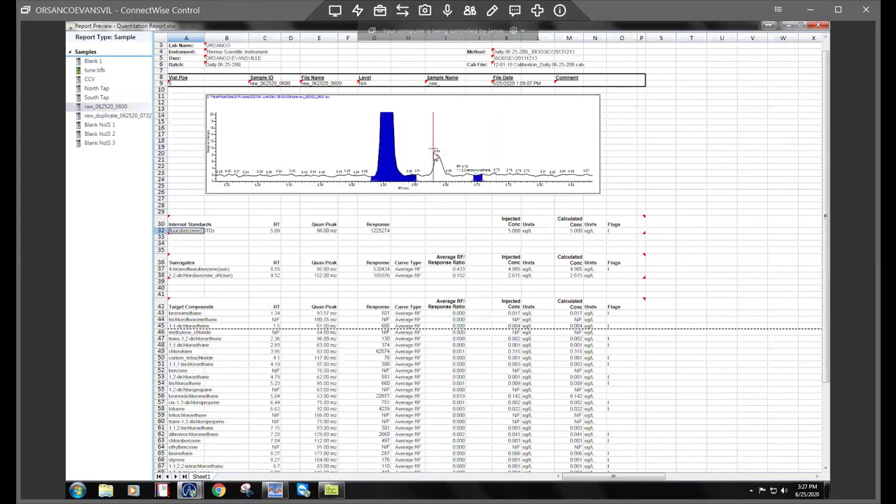
click(91, 116)
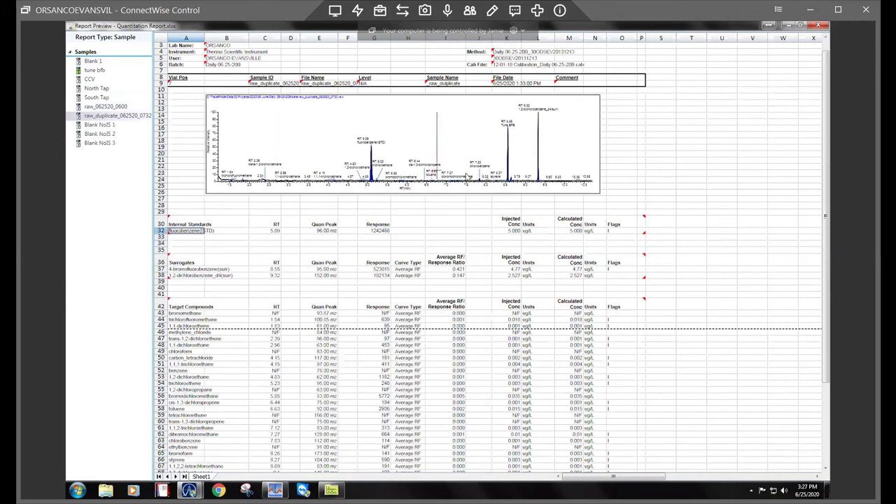
click(106, 107)
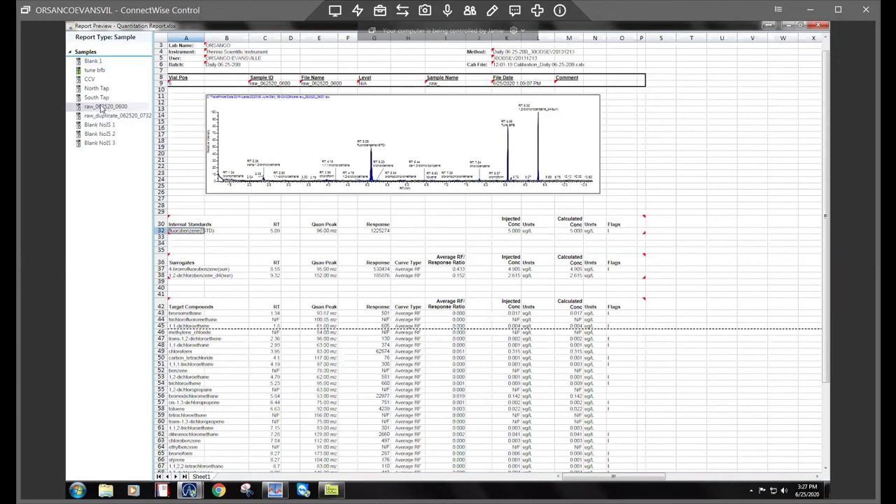
click(95, 98)
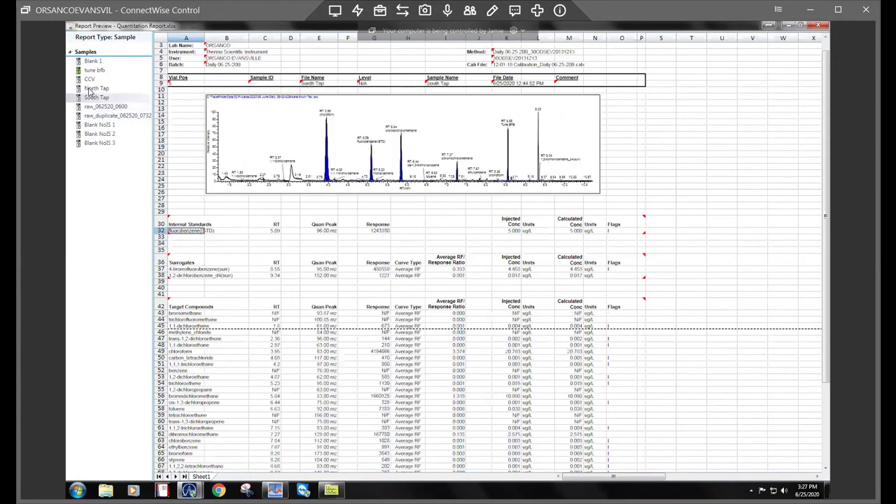
click(90, 89)
click(89, 80)
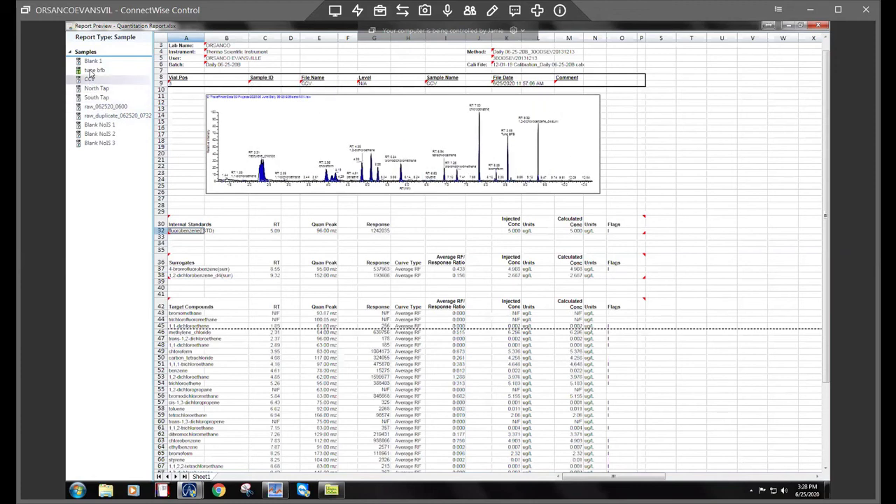
click(91, 61)
click(92, 72)
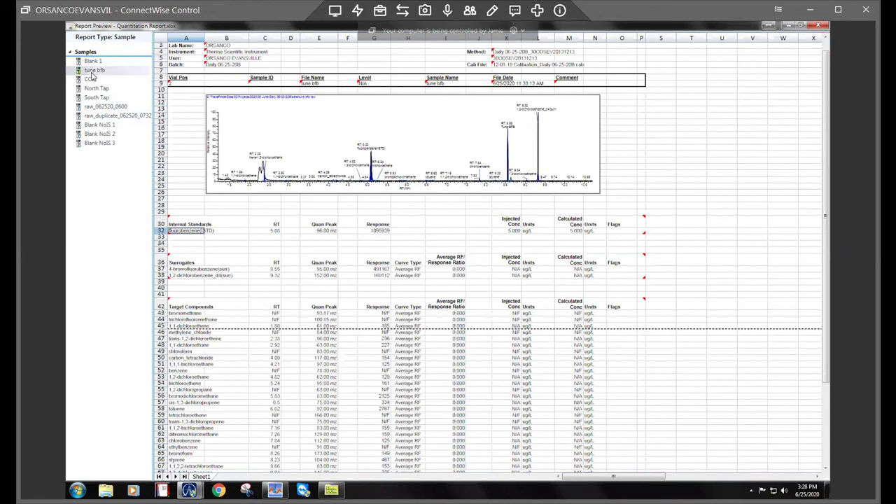
click(91, 79)
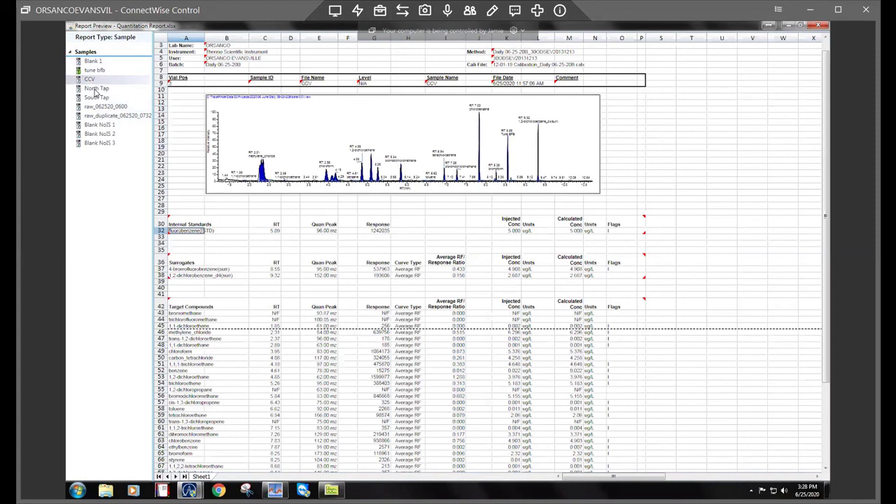
click(97, 89)
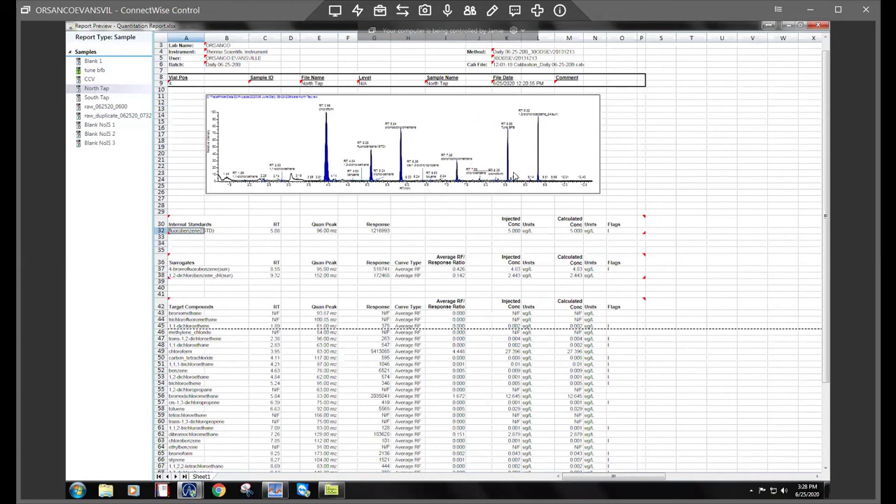
drag(466, 171, 507, 182)
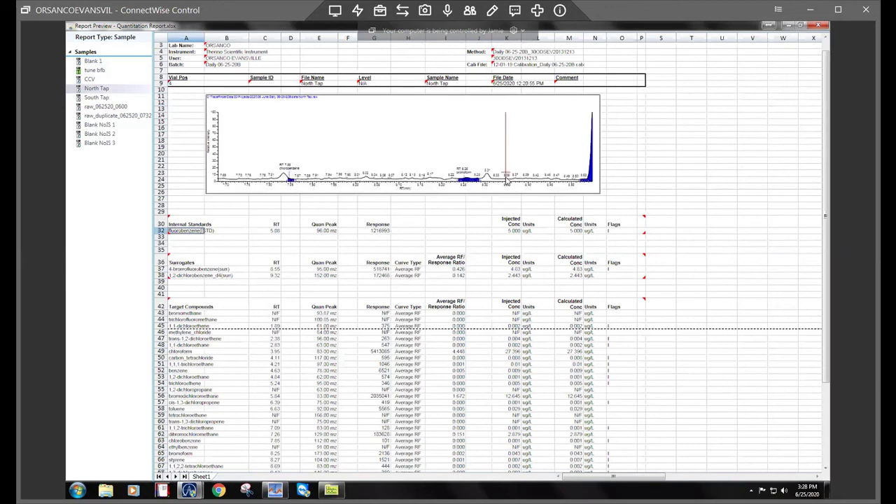
click(96, 98)
click(98, 107)
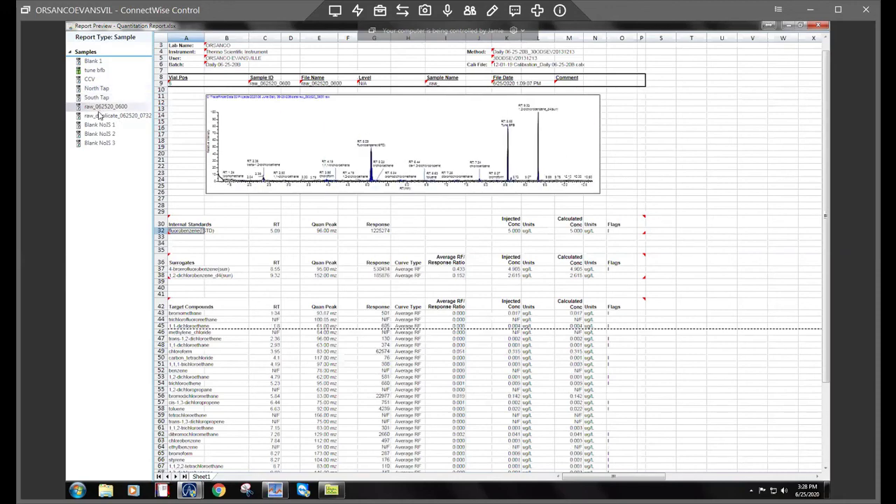
click(99, 116)
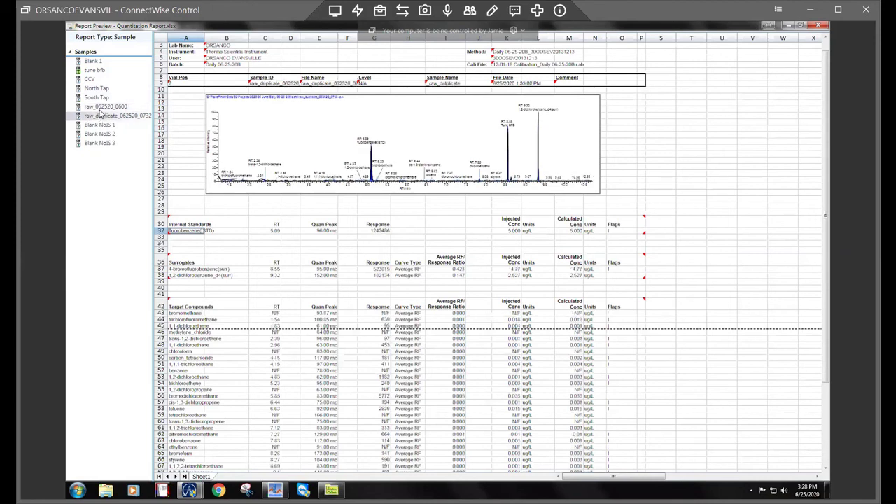
click(99, 107)
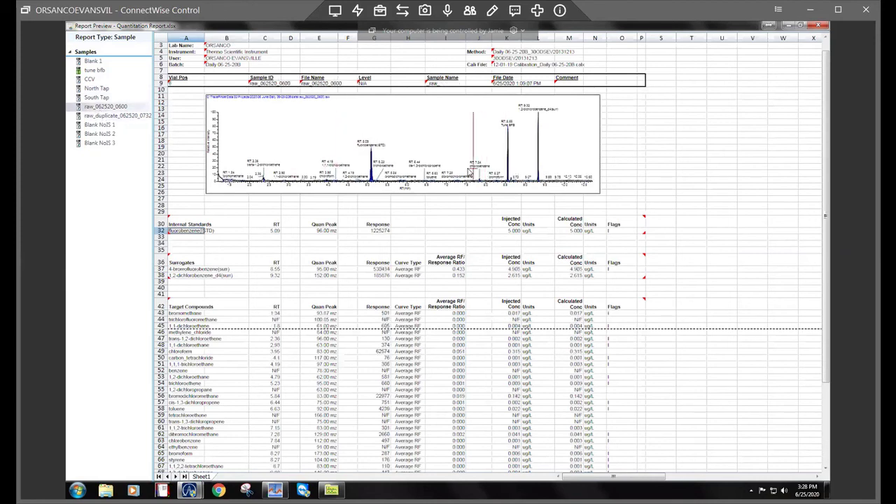
drag(469, 172, 526, 191)
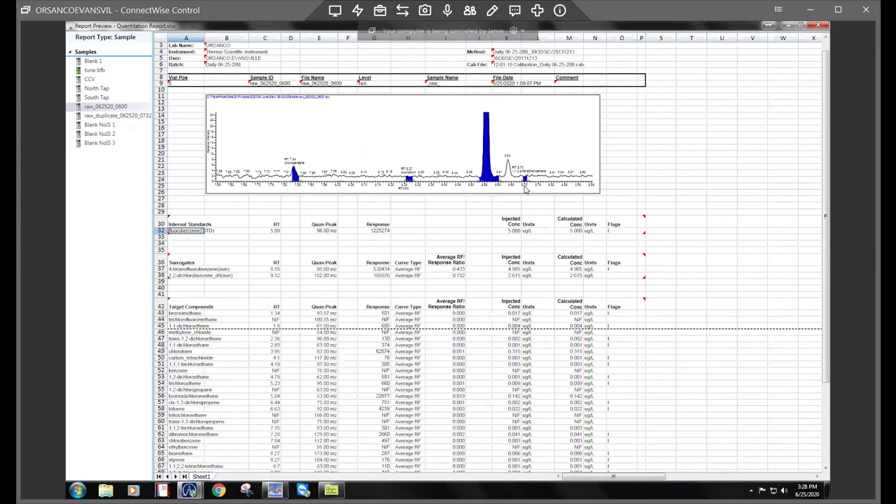
click(108, 116)
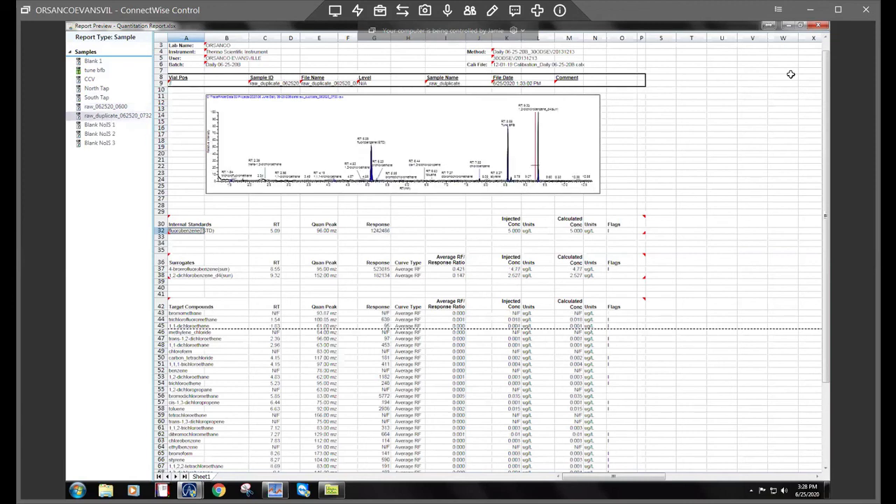
- Minimize the Report Preview window to bring Qual Browser back into view
click(789, 28)
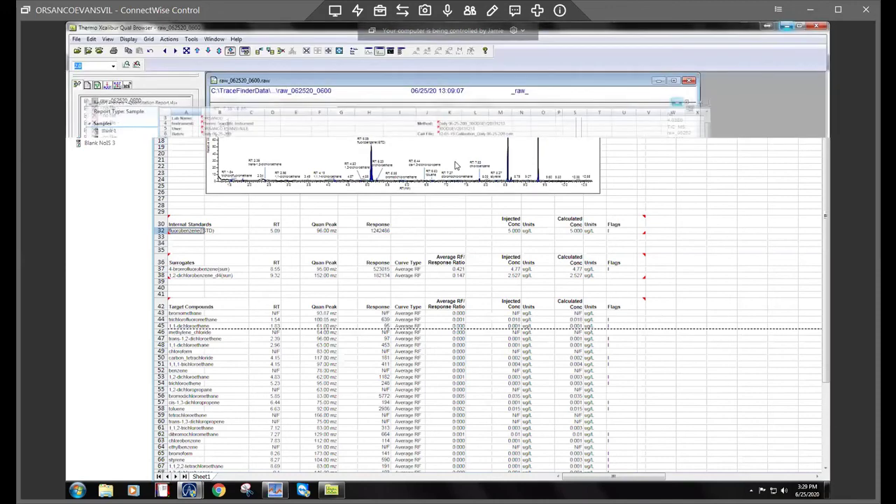